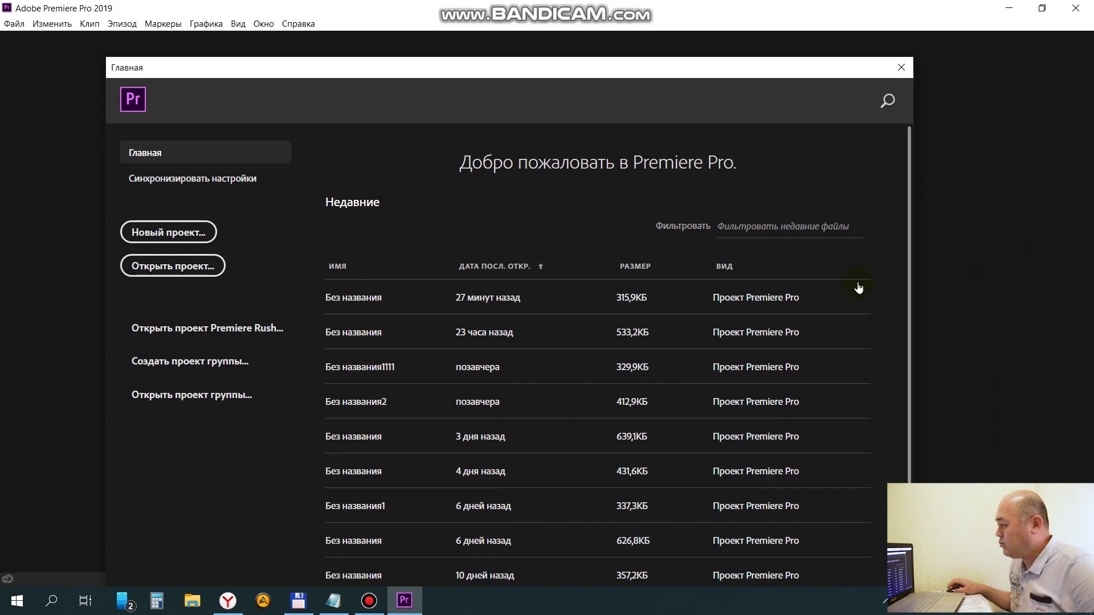
# - Create a new Premiere project named 'Без названия2'
pyautogui.click(191, 234)
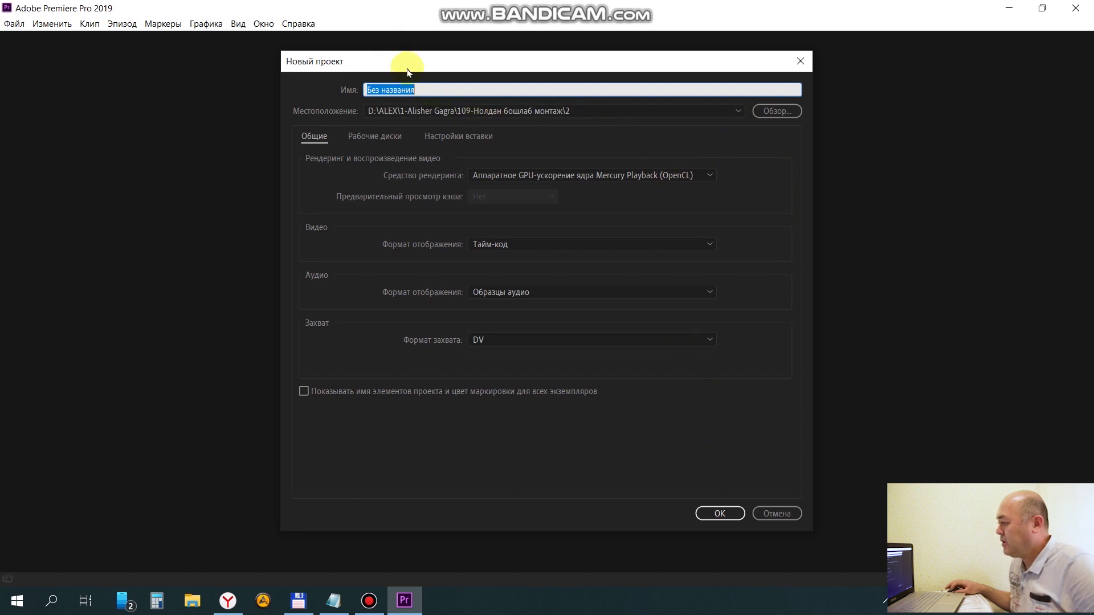
pyautogui.click(429, 89)
pyautogui.write('2')
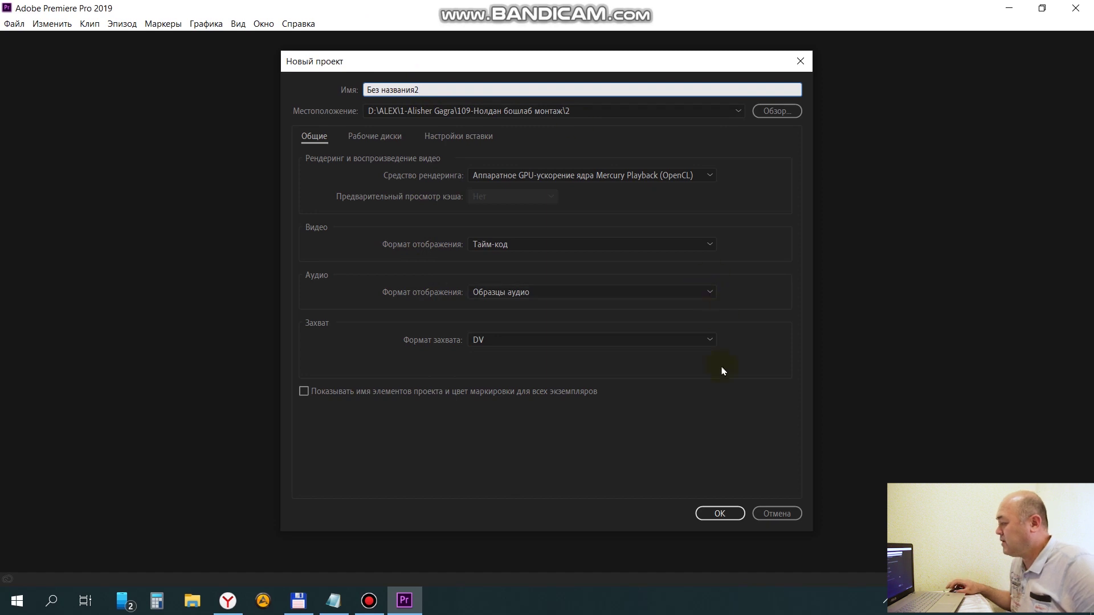
pyautogui.click(722, 514)
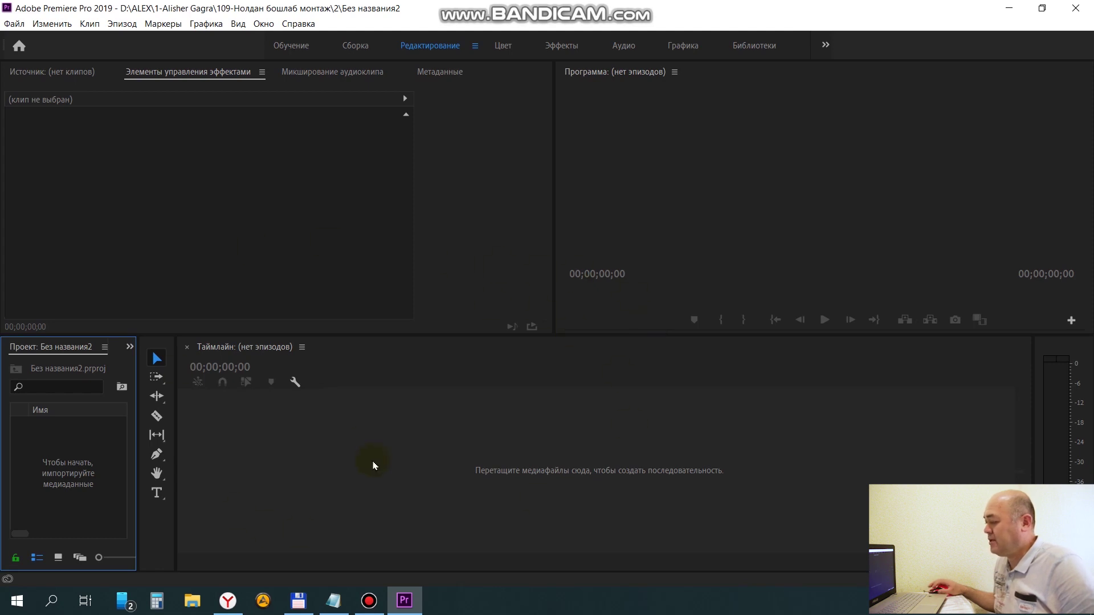
# - Drag обший.mp4 from Total Commander's project folder into Premiere's Project panel
pyautogui.click(298, 600)
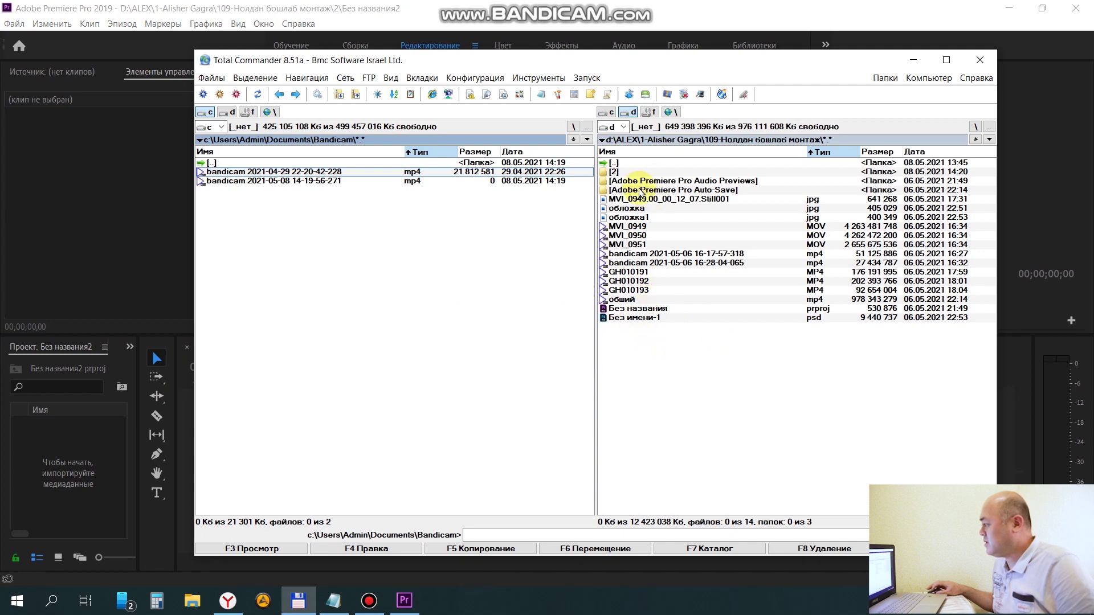
pyautogui.click(623, 300)
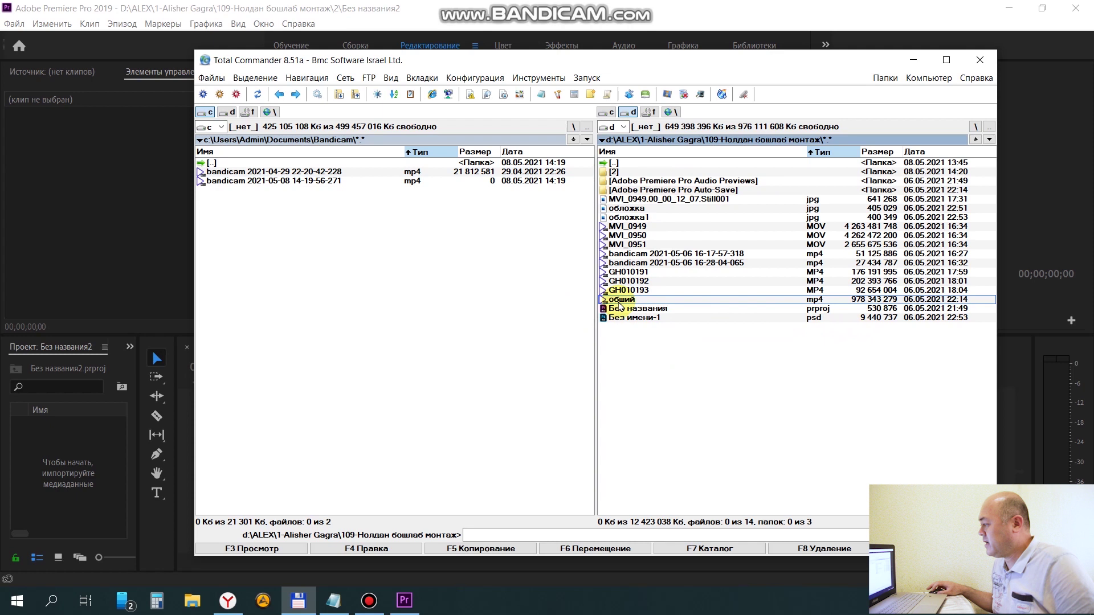
pyautogui.moveTo(621, 304)
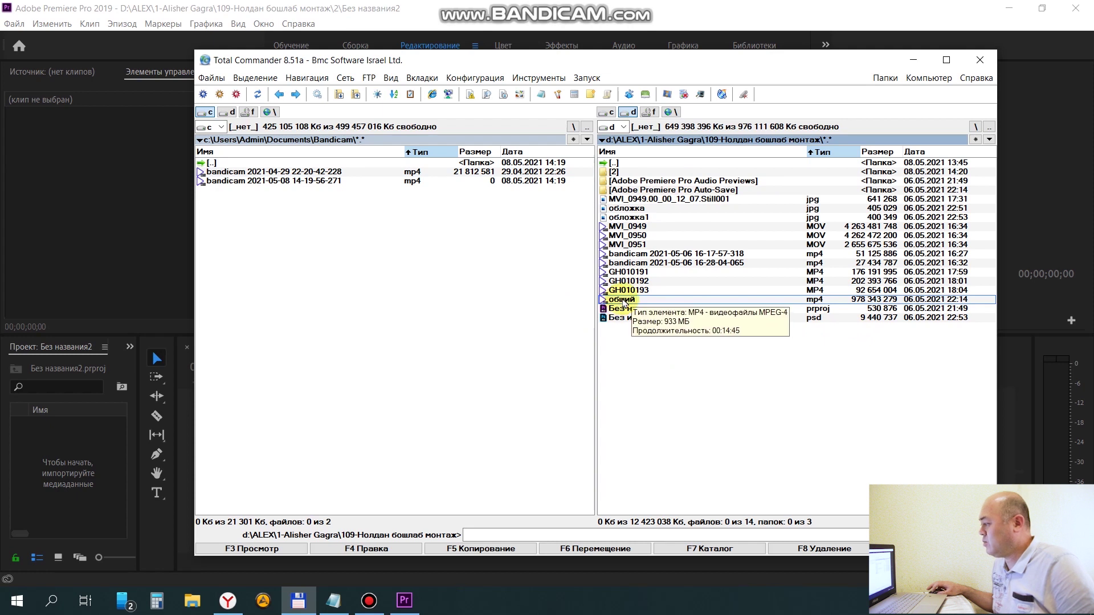
pyautogui.moveTo(624, 302); pyautogui.dragTo(405, 582)
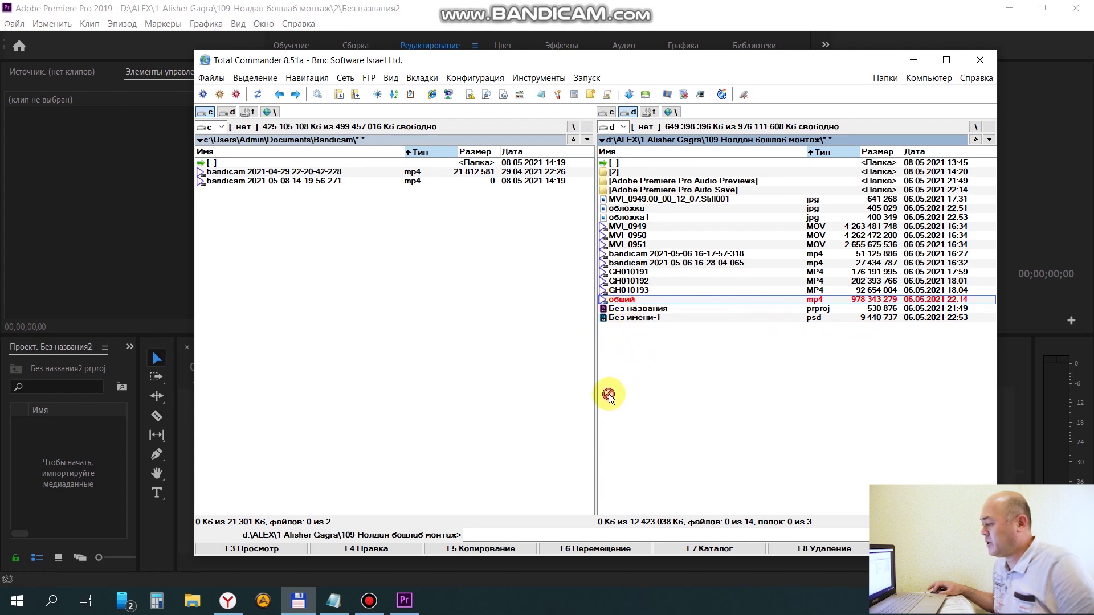
pyautogui.moveTo(406, 613); pyautogui.dragTo(344, 498)
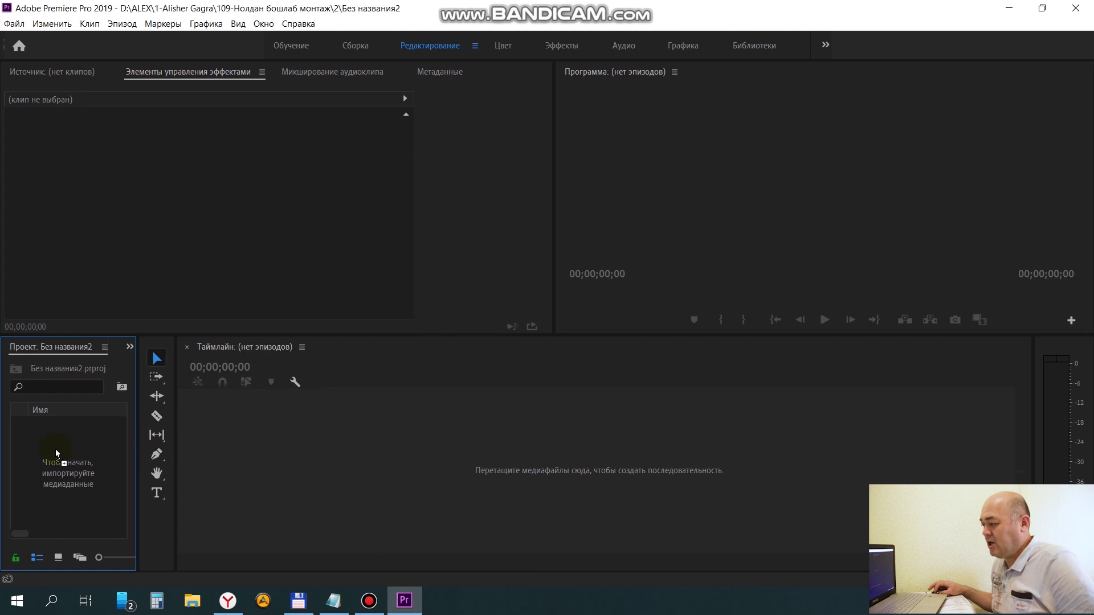
pyautogui.moveTo(59, 462); pyautogui.dragTo(58, 462)
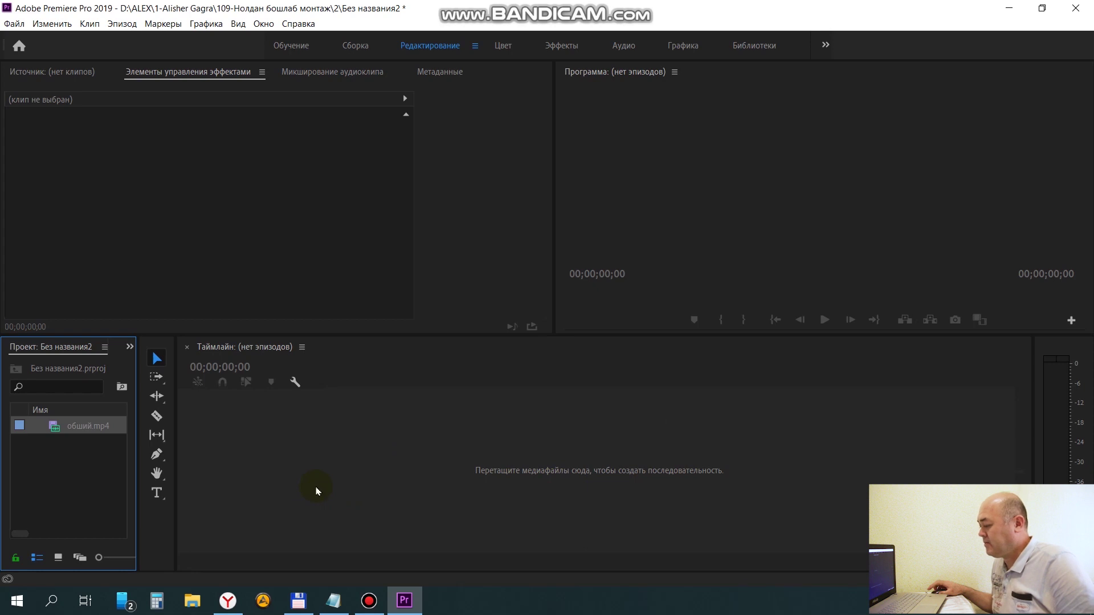
# - Drop обший.mp4 into the empty timeline to build the обший sequence
pyautogui.moveTo(318, 491); pyautogui.dragTo(319, 490)
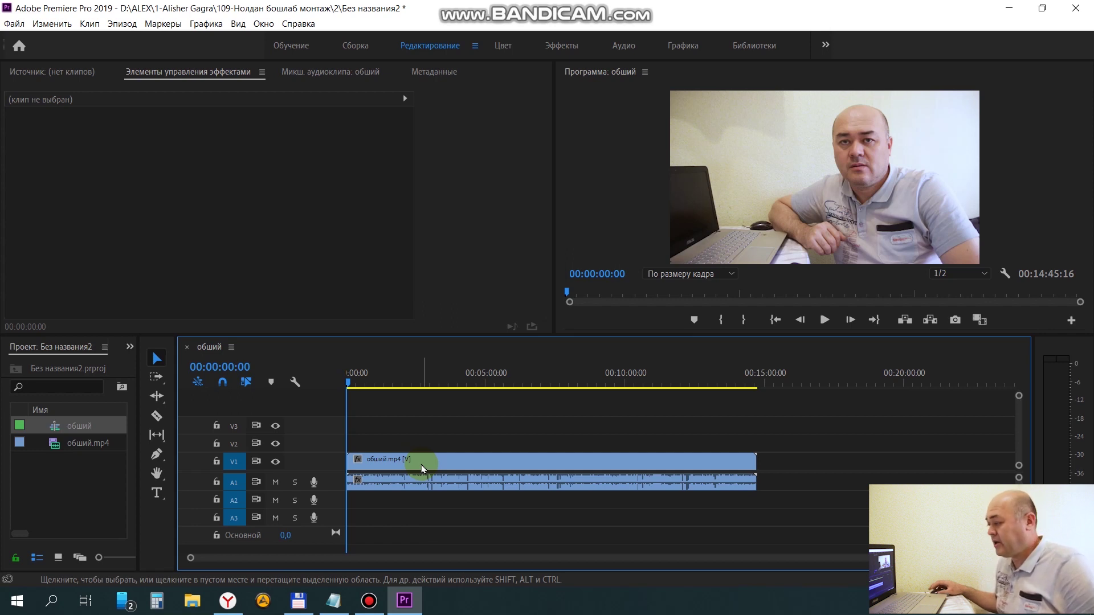
# - Switch to YouTube Studio's Фонотека and scroll through the free music track list
pyautogui.click(227, 600)
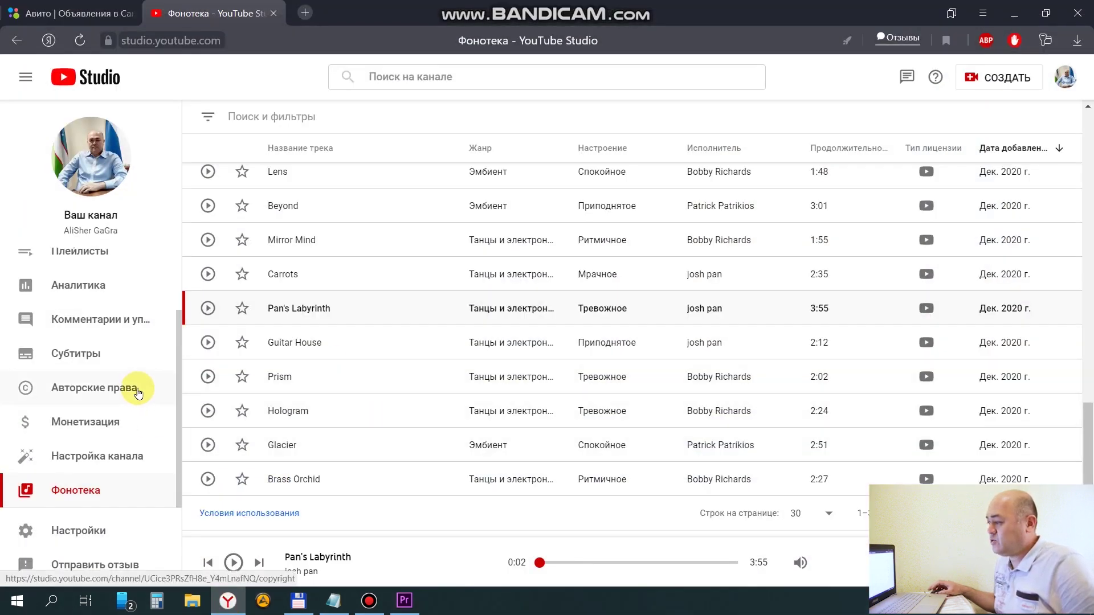
pyautogui.moveTo(178, 336); pyautogui.dragTo(176, 242)
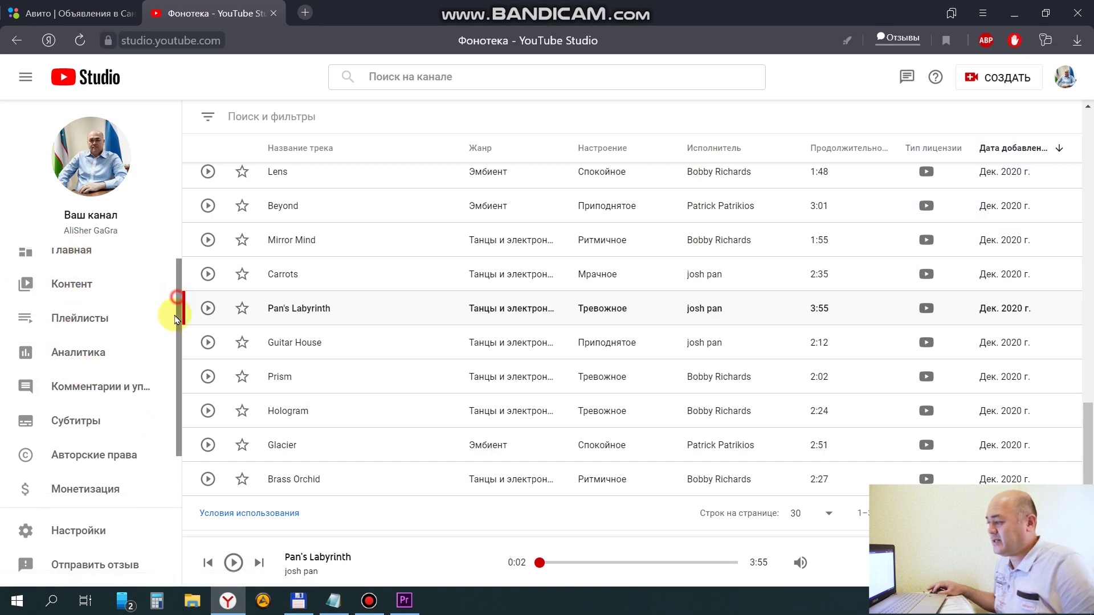
pyautogui.moveTo(177, 310); pyautogui.dragTo(173, 373)
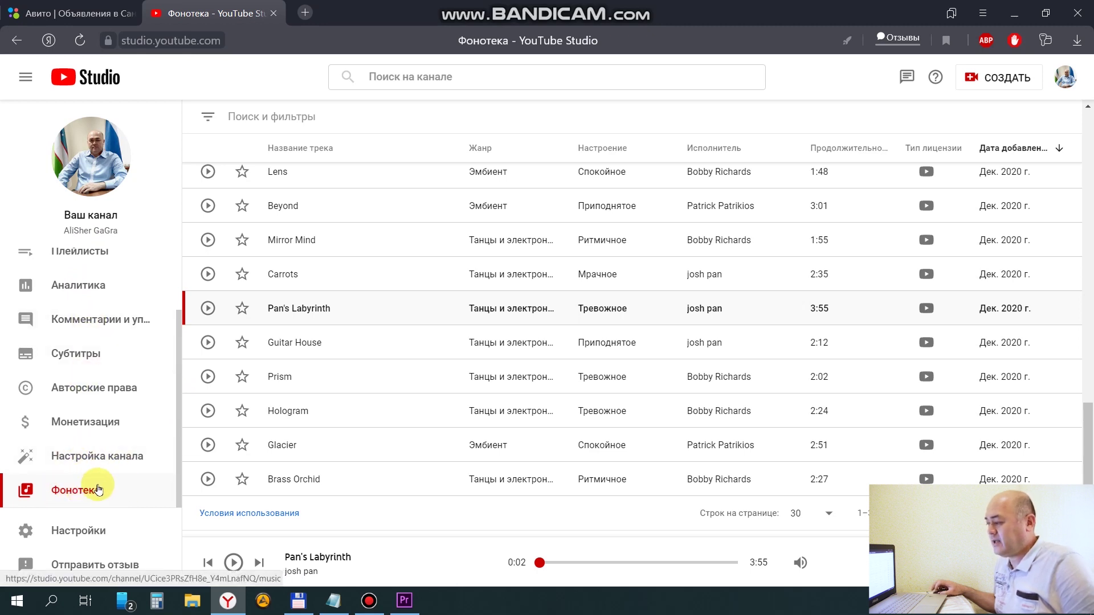
pyautogui.scroll(2, 373, 296)
pyautogui.scroll(5, 374, 293)
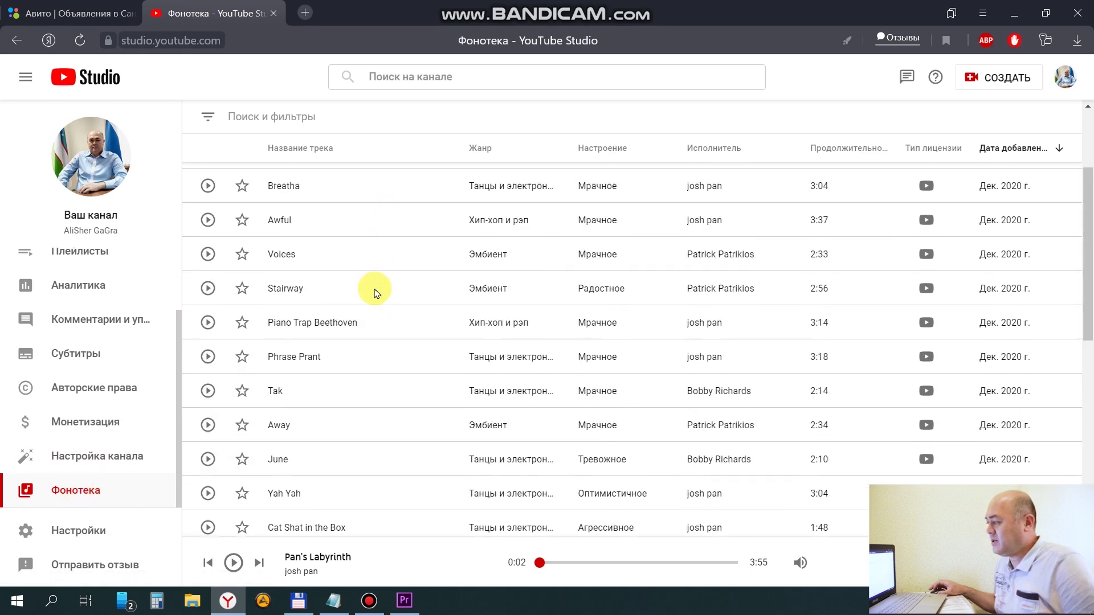
pyautogui.scroll(2, 373, 290)
pyautogui.scroll(-5, 406, 340)
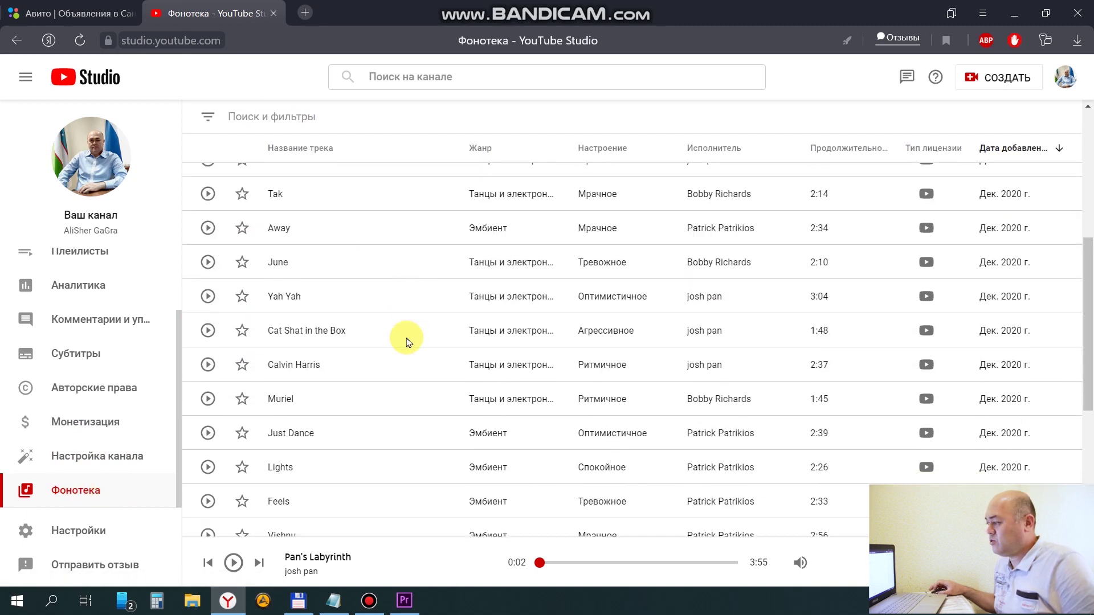
pyautogui.scroll(-3, 404, 339)
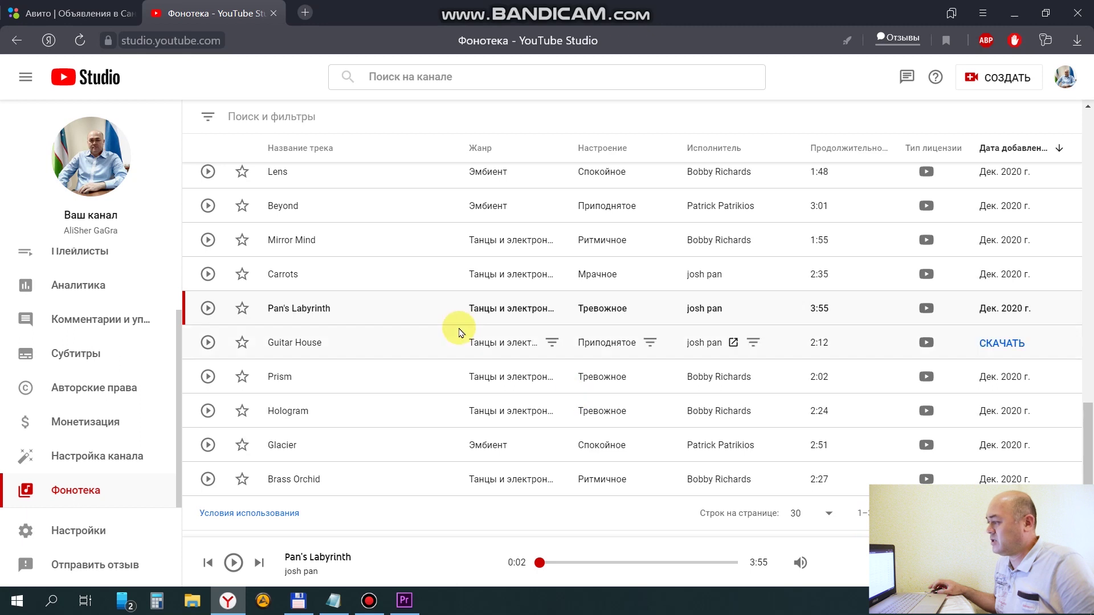
pyautogui.scroll(6, 436, 308)
pyautogui.scroll(5, 350, 269)
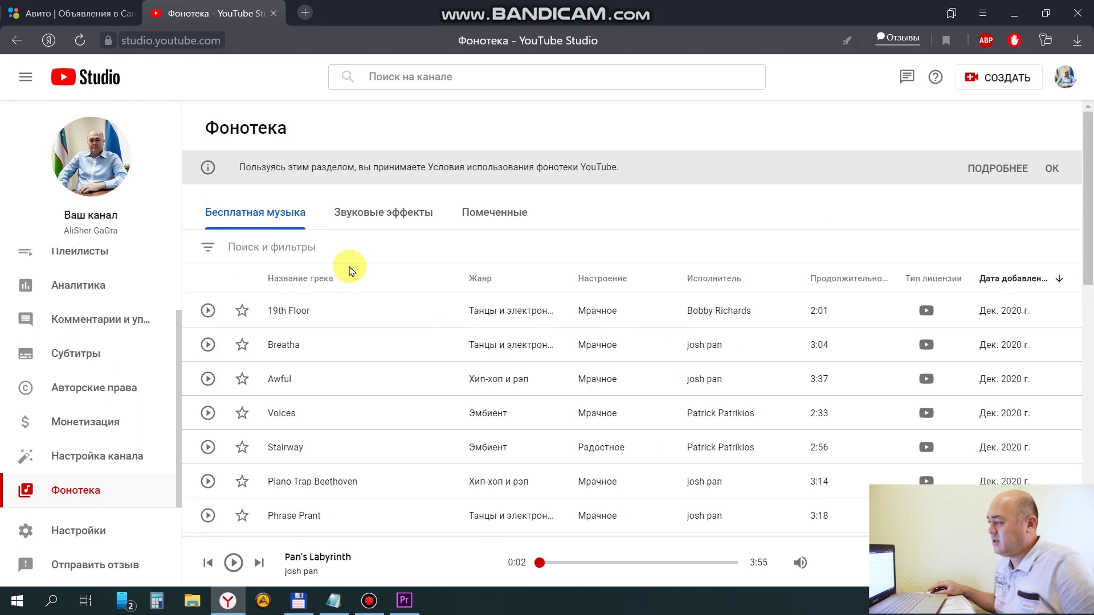
# - Check the Помеченные and Звуковые эффекты lists, then preview 19th Floor in Бесплатная музыка
pyautogui.click(506, 215)
pyautogui.click(227, 214)
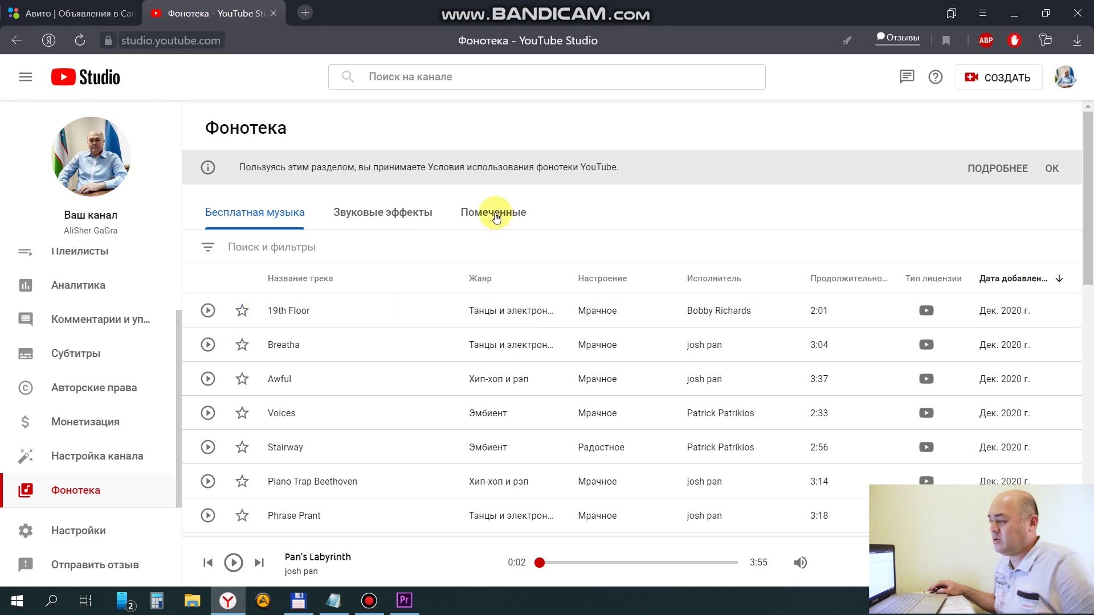
pyautogui.click(393, 212)
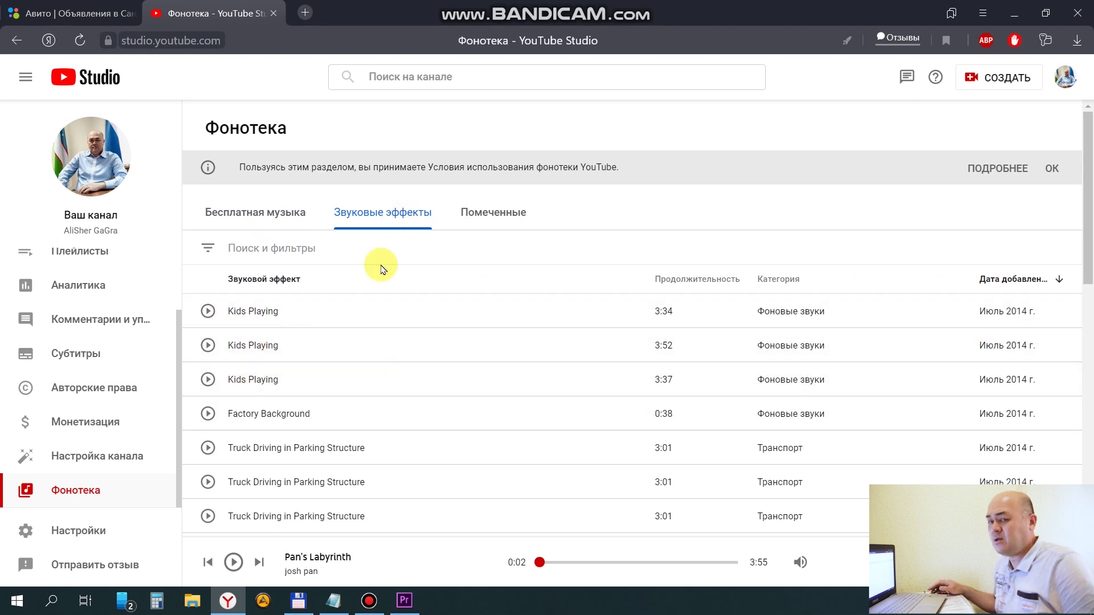
pyautogui.click(242, 212)
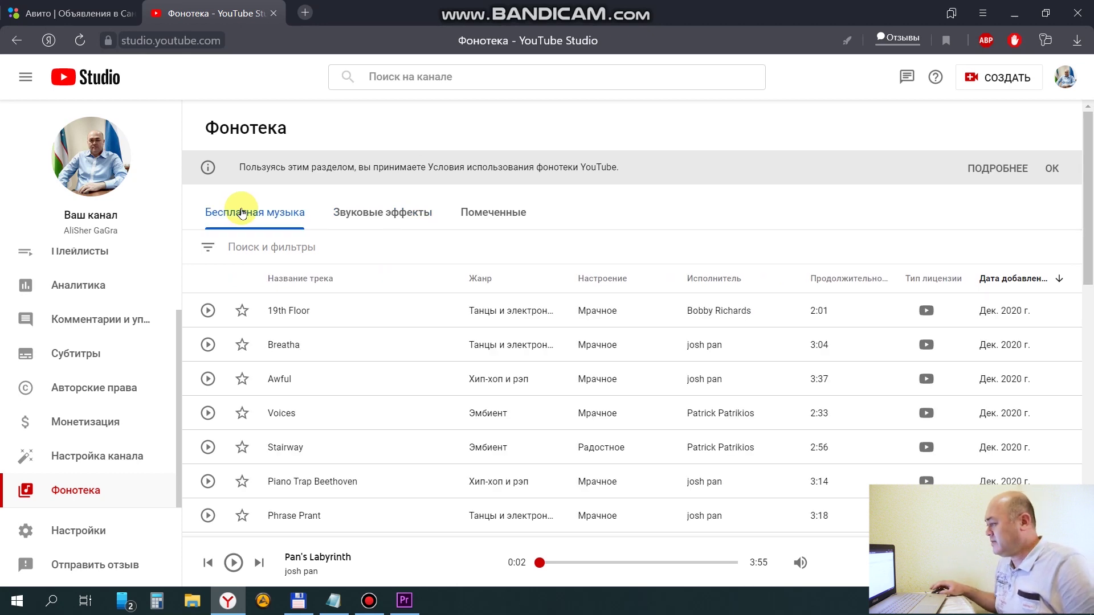
pyautogui.click(207, 315)
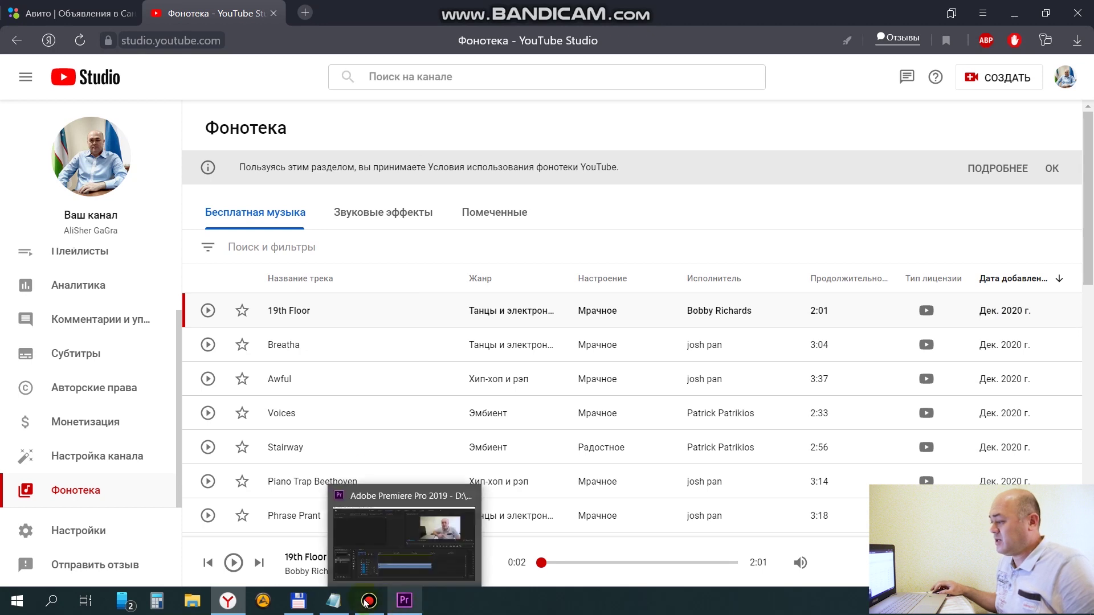
# - Open the 1-ZOR royalty-free music folder under D:\ALEX and drag the 10-Sene4ka mp3 toward Premiere
pyautogui.click(306, 609)
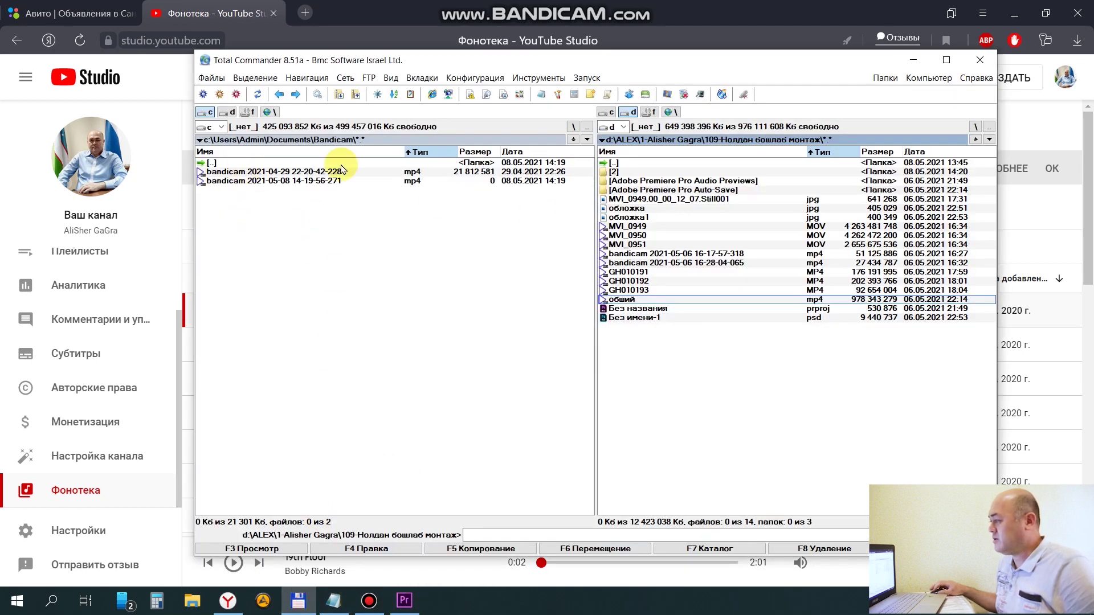
pyautogui.click(226, 114)
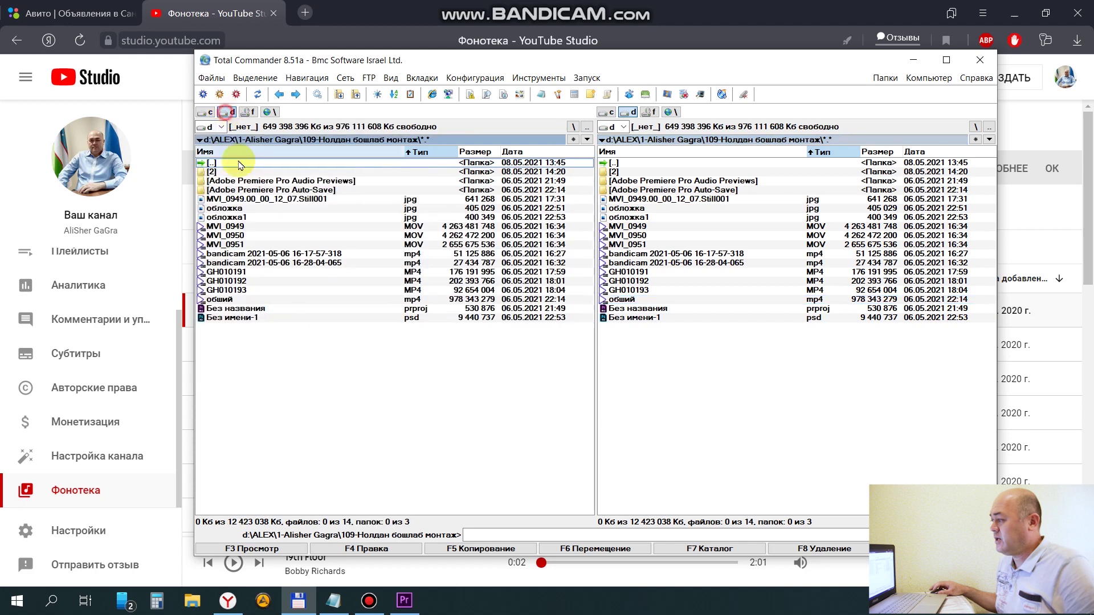
pyautogui.doubleClick(237, 164)
pyautogui.doubleClick(237, 164)
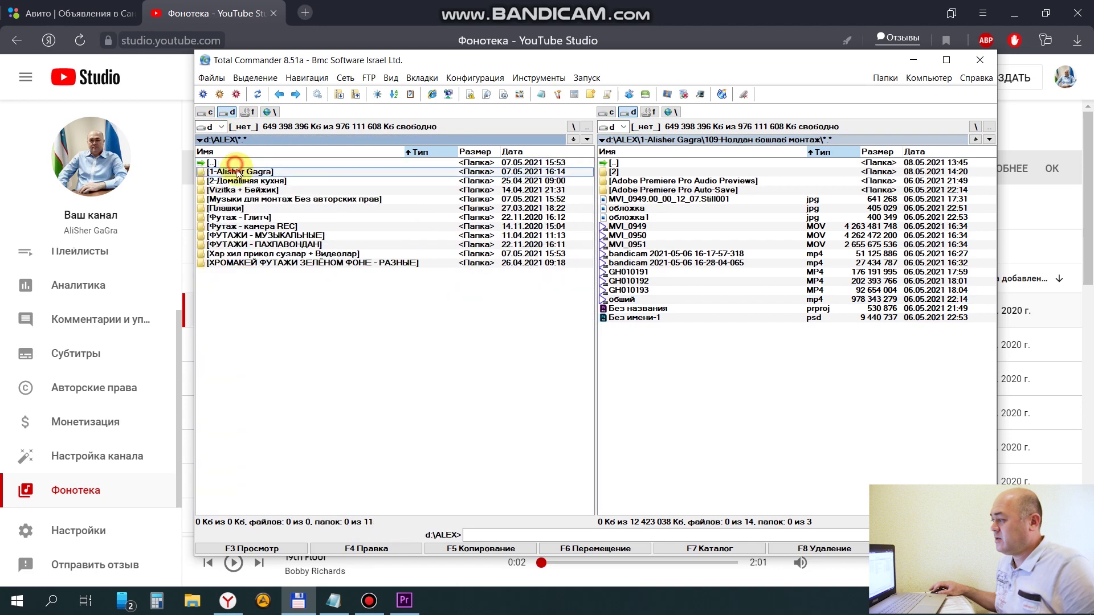
pyautogui.doubleClick(245, 200)
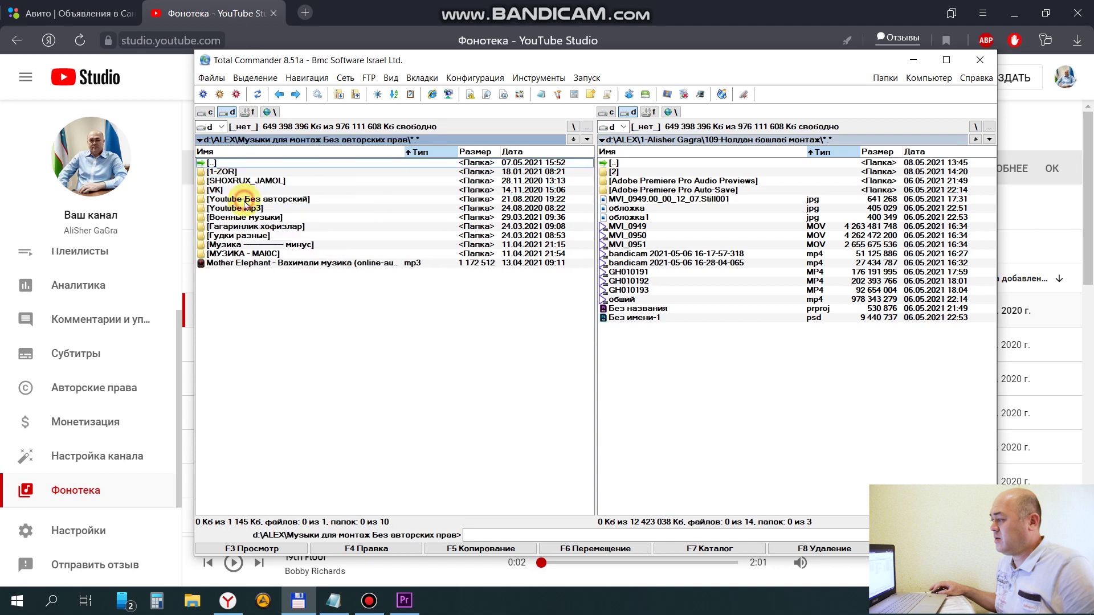
pyautogui.doubleClick(226, 172)
pyautogui.moveTo(236, 173)
pyautogui.mouseDown()
pyautogui.moveTo(402, 608)
pyautogui.moveTo(341, 501)
pyautogui.mouseUp()
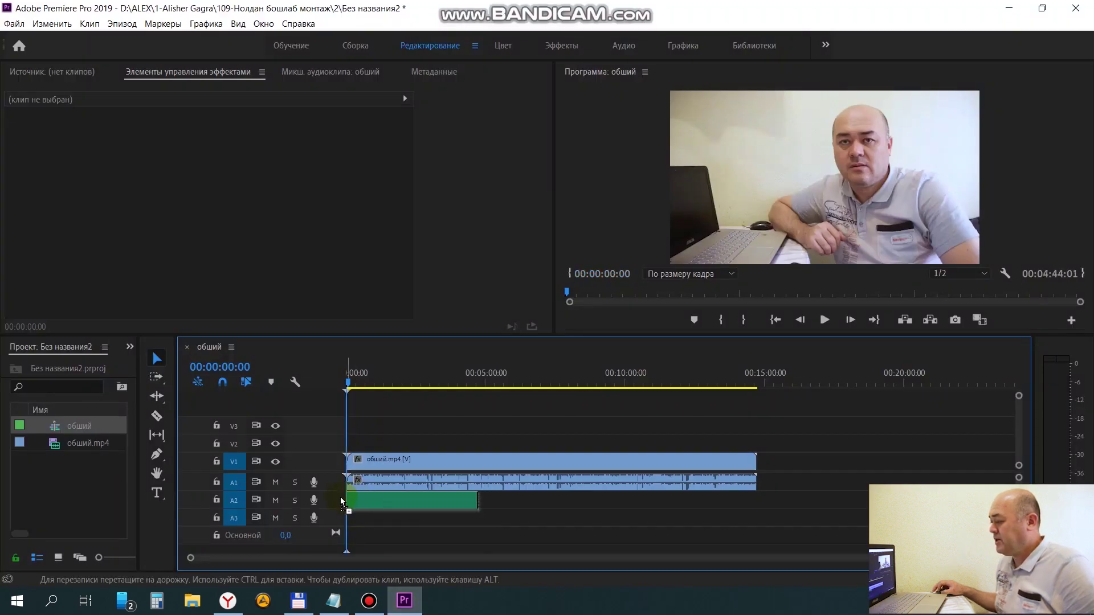
# - Place the 10-Sene4ka music clip on A2 at the very start of the обший sequence
pyautogui.moveTo(342, 502); pyautogui.dragTo(365, 501)
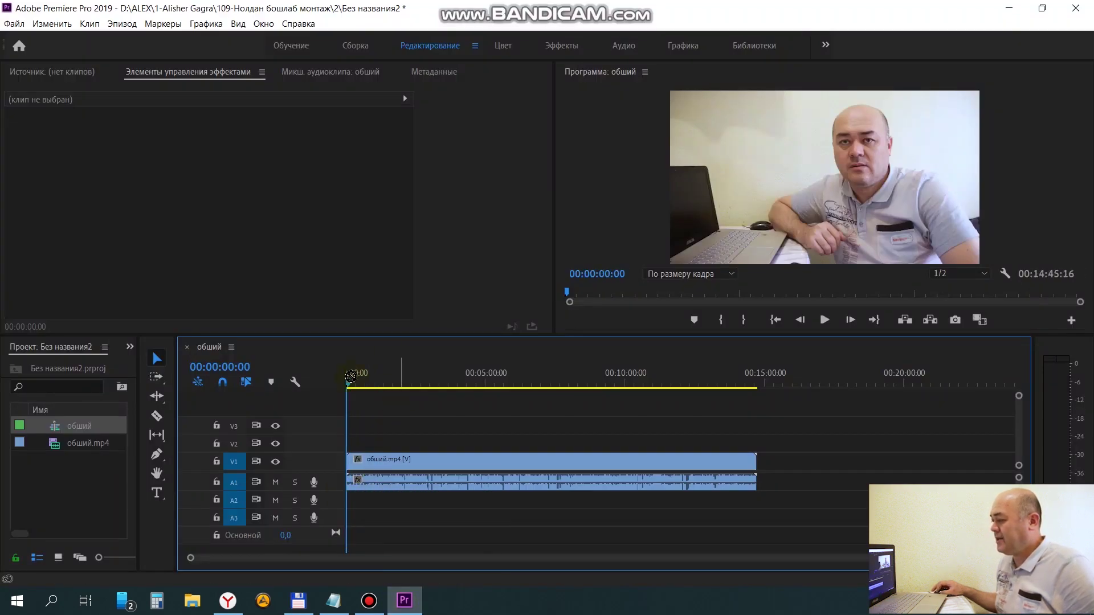
pyautogui.moveTo(450, 416)
pyautogui.mouseDown()
pyautogui.moveTo(350, 509)
pyautogui.moveTo(380, 504)
pyautogui.mouseUp()
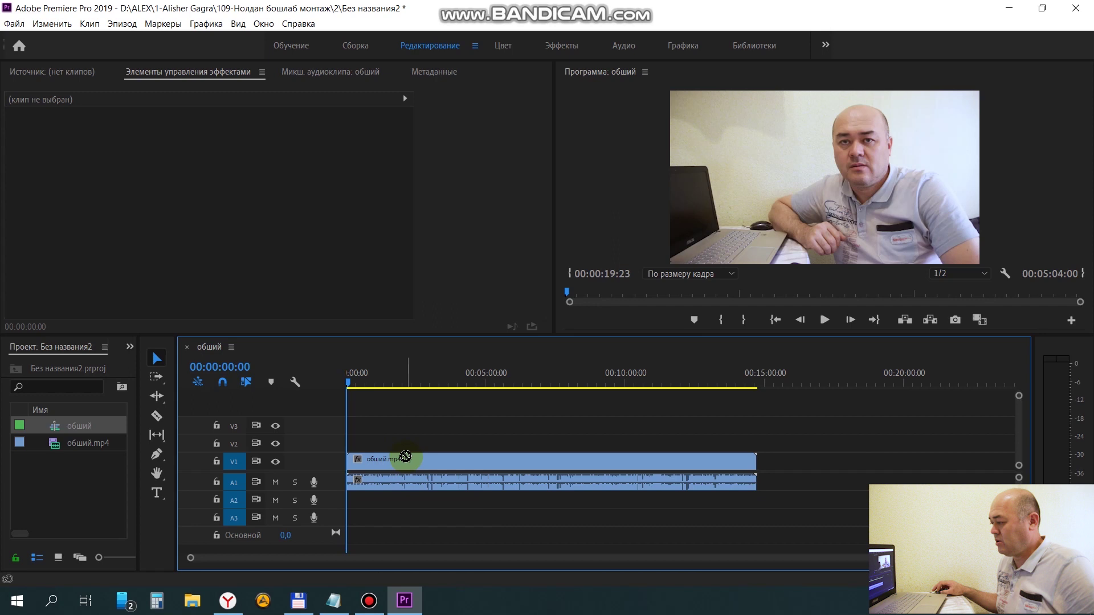
pyautogui.moveTo(380, 504)
pyautogui.mouseDown()
pyautogui.moveTo(362, 532)
pyautogui.moveTo(358, 440)
pyautogui.mouseUp()
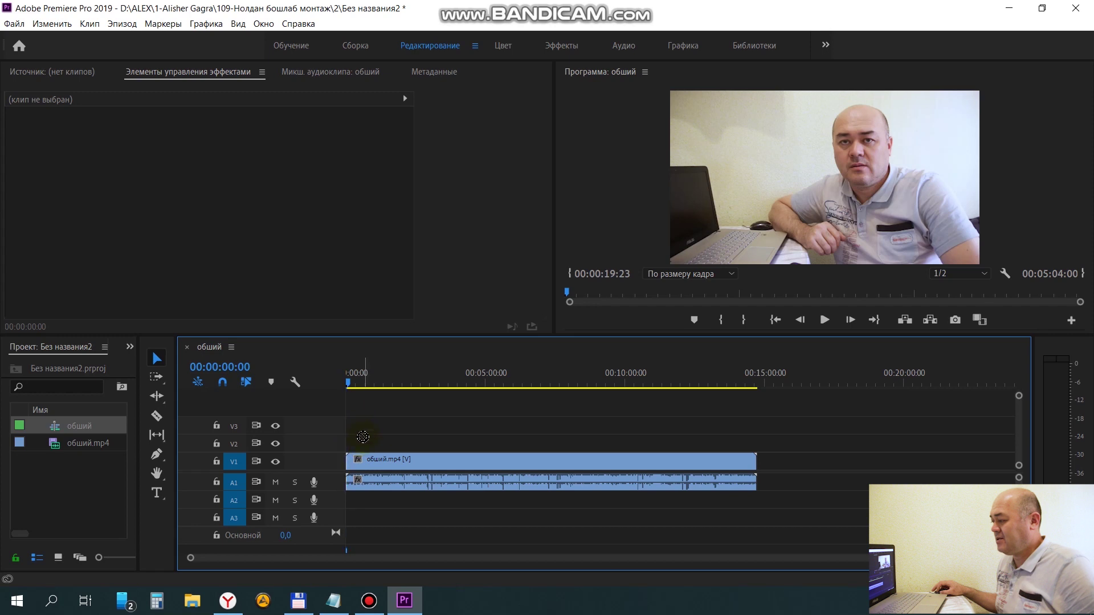
pyautogui.moveTo(430, 430); pyautogui.dragTo(348, 482)
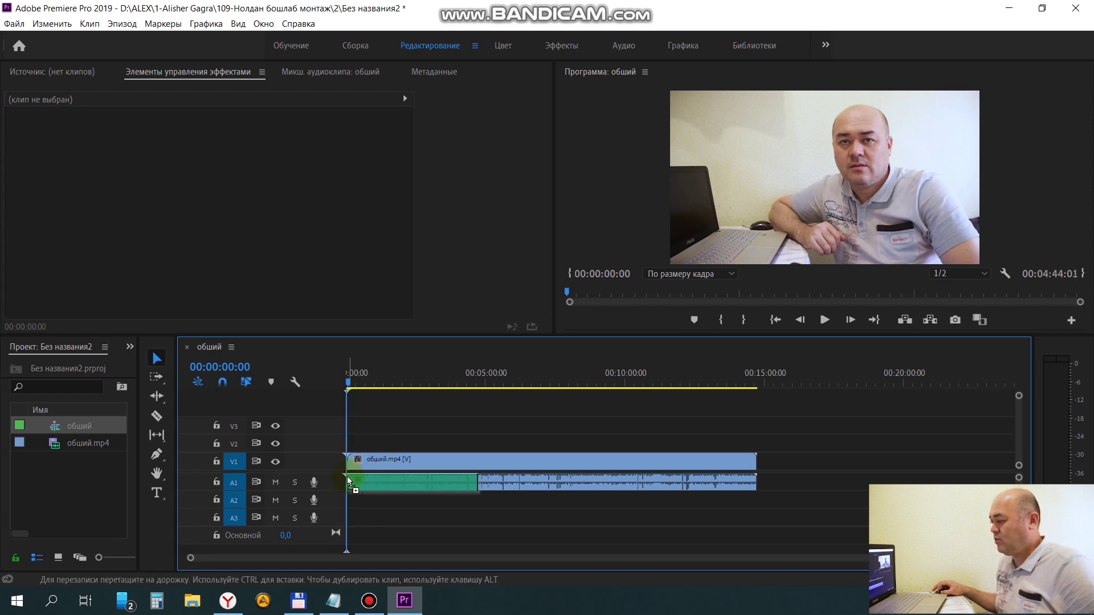
pyautogui.moveTo(348, 481); pyautogui.dragTo(365, 470)
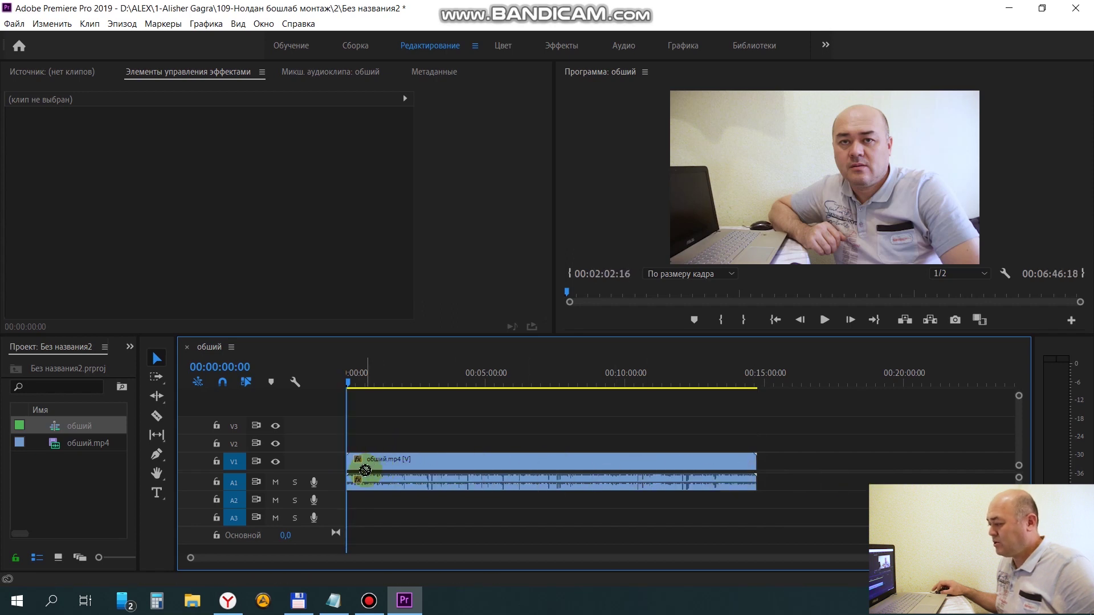
pyautogui.moveTo(370, 413)
pyautogui.mouseDown()
pyautogui.moveTo(364, 507)
pyautogui.moveTo(348, 508)
pyautogui.moveTo(381, 425)
pyautogui.mouseUp()
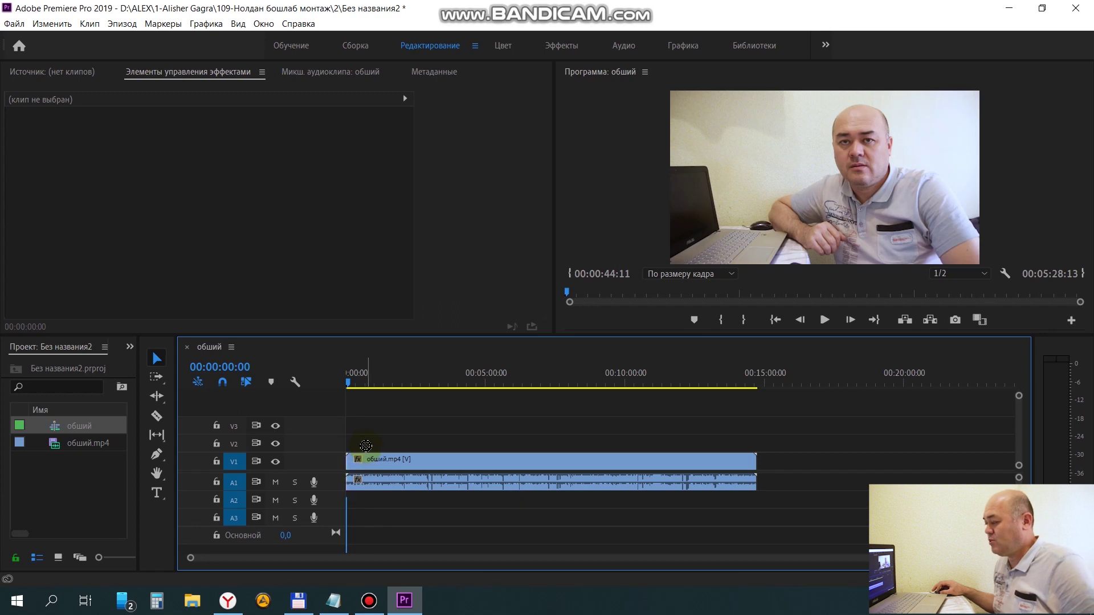
pyautogui.moveTo(381, 424); pyautogui.dragTo(353, 503)
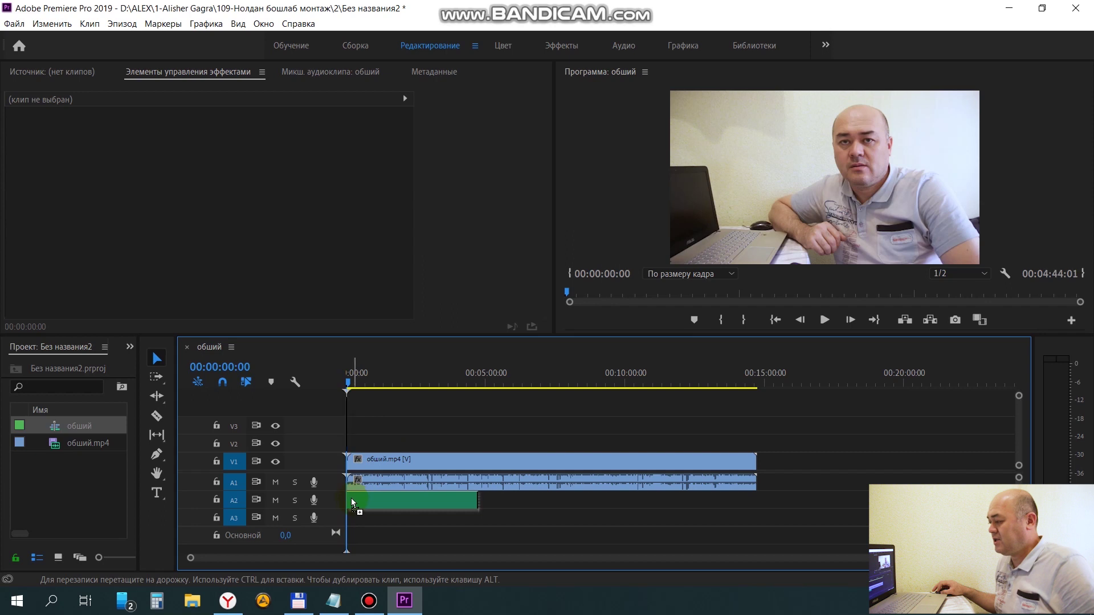
pyautogui.moveTo(347, 503)
pyautogui.mouseDown()
pyautogui.moveTo(37, 507)
pyautogui.moveTo(64, 496)
pyautogui.mouseUp()
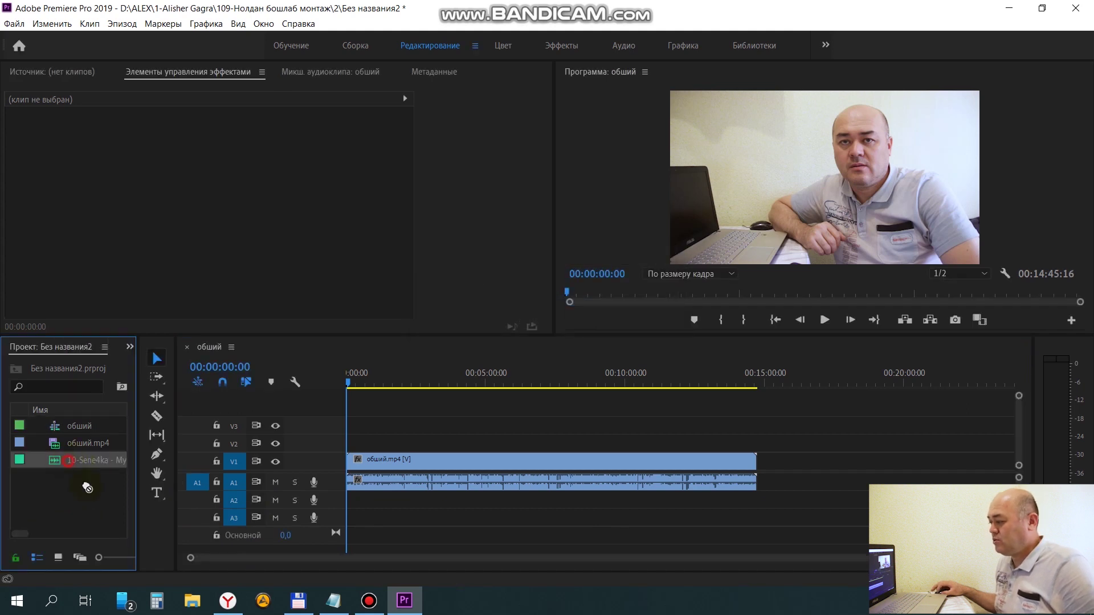
pyautogui.moveTo(87, 487); pyautogui.dragTo(385, 513)
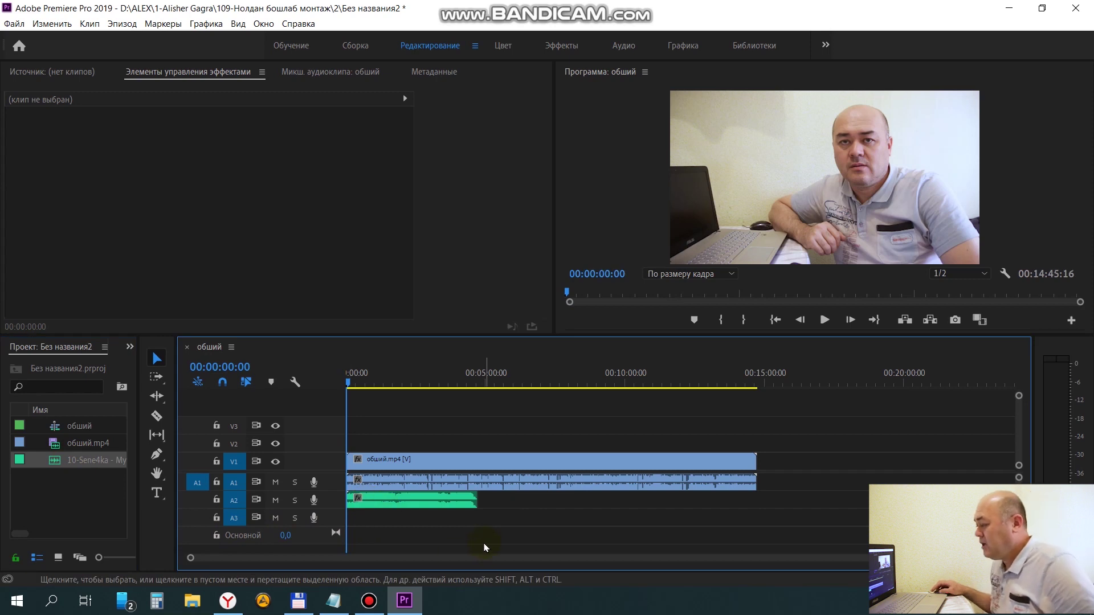
# - Zoom the timeline in twice and heighten the audio tracks to show waveforms
pyautogui.press('=')
pyautogui.press('=')
pyautogui.press('=')
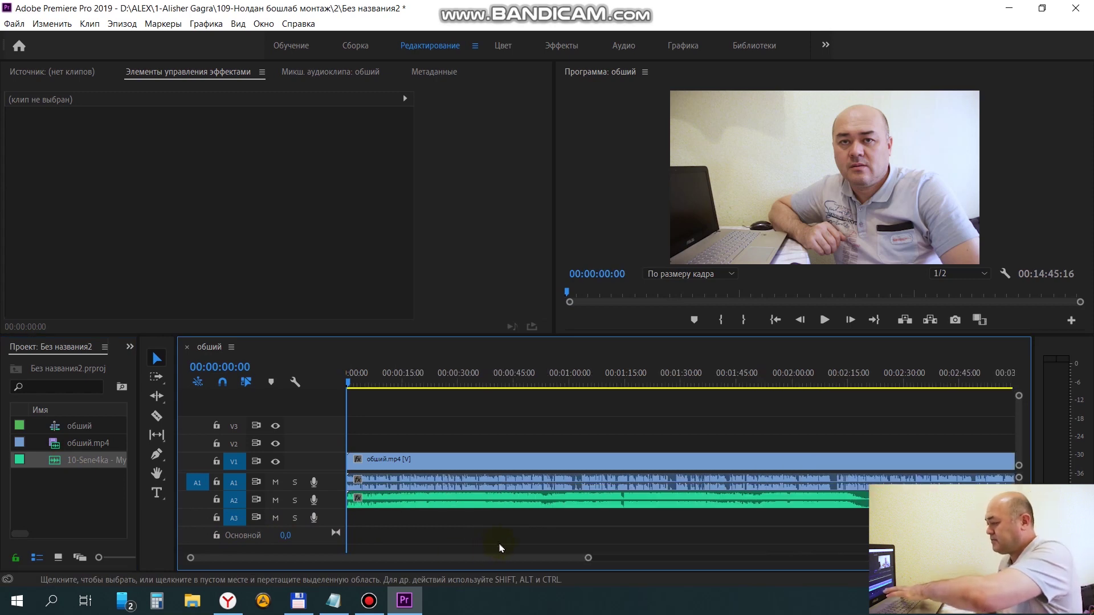
pyautogui.press('=')
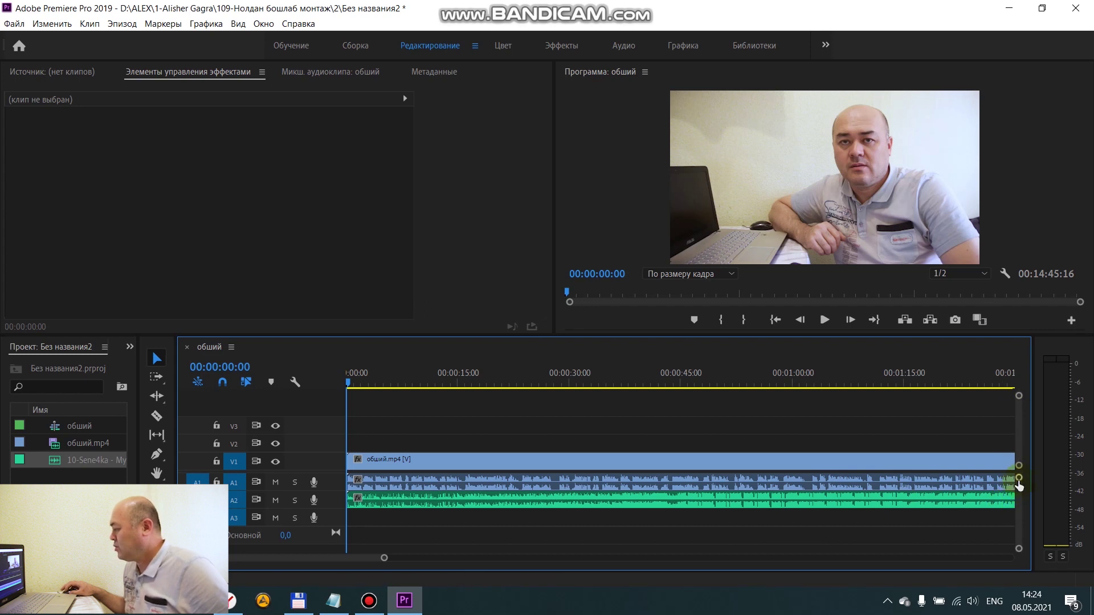
pyautogui.moveTo(1018, 480); pyautogui.dragTo(1017, 476)
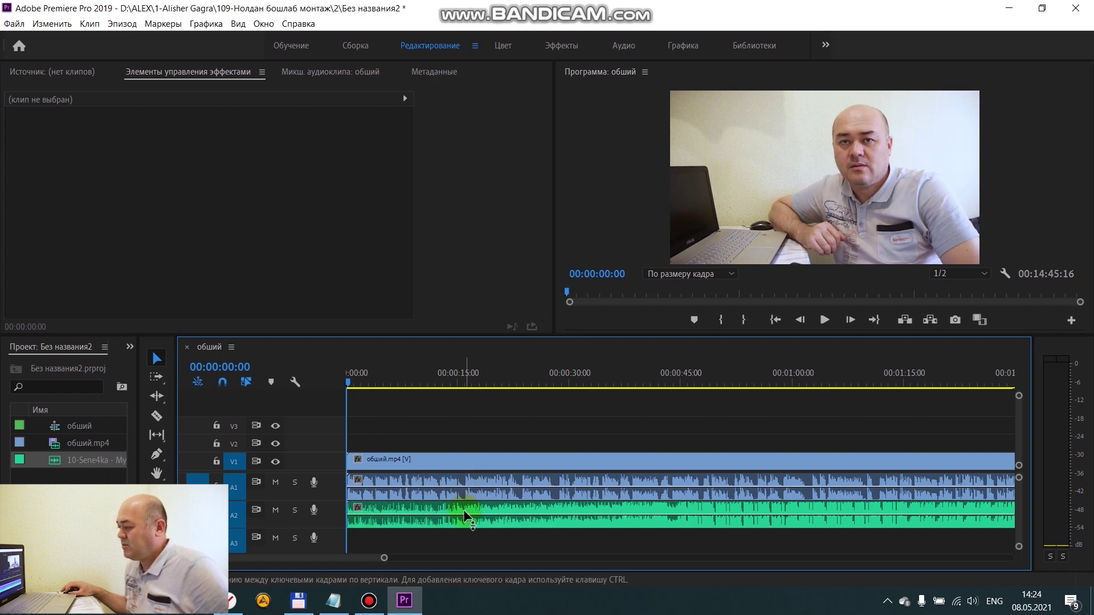
# - Drag the A2 music clip's volume band down to about -26 dB, then back to about -17 dB
pyautogui.moveTo(459, 512); pyautogui.dragTo(461, 506)
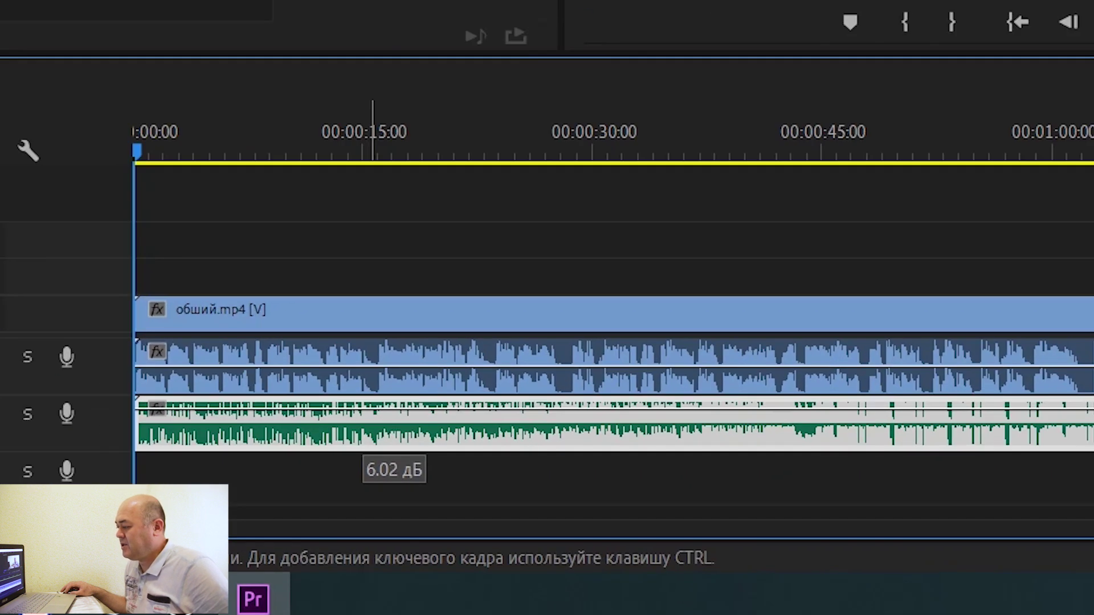
pyautogui.moveTo(376, 400); pyautogui.dragTo(376, 434)
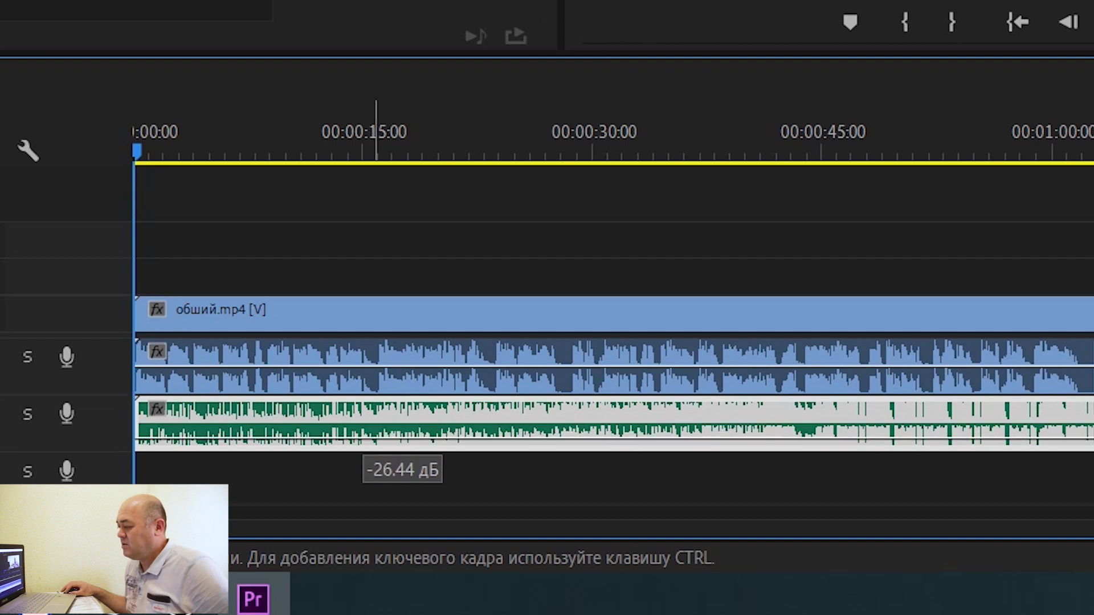
pyautogui.moveTo(376, 442)
pyautogui.mouseDown()
pyautogui.moveTo(471, 509)
pyautogui.moveTo(455, 519)
pyautogui.mouseUp()
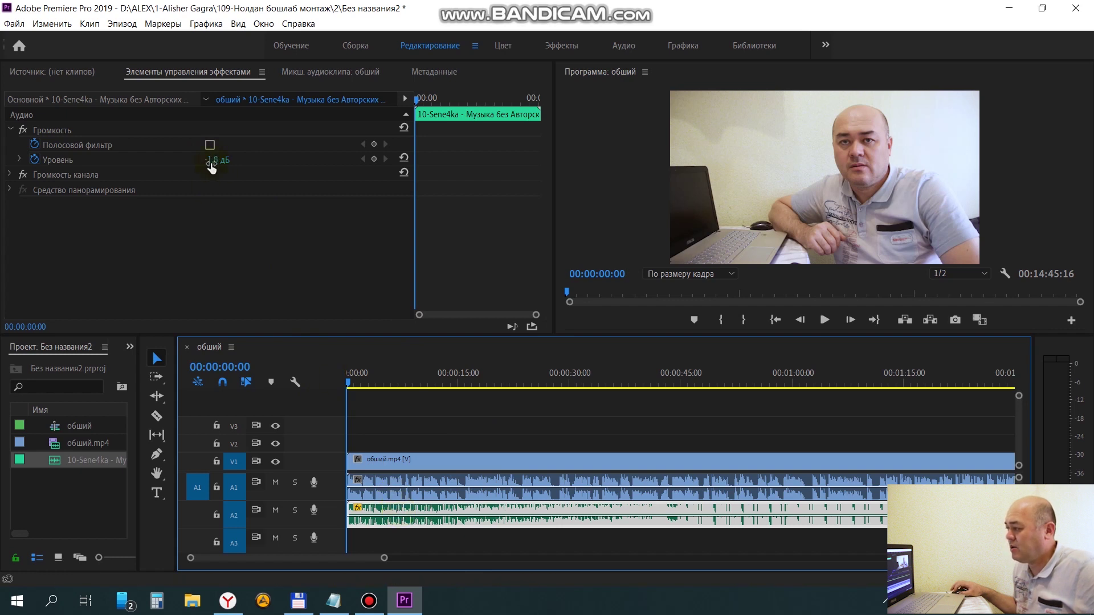
# - Type -15 dB into the music clip's Volume Level in Effect Controls and play the sequence
pyautogui.moveTo(212, 164); pyautogui.dragTo(208, 165)
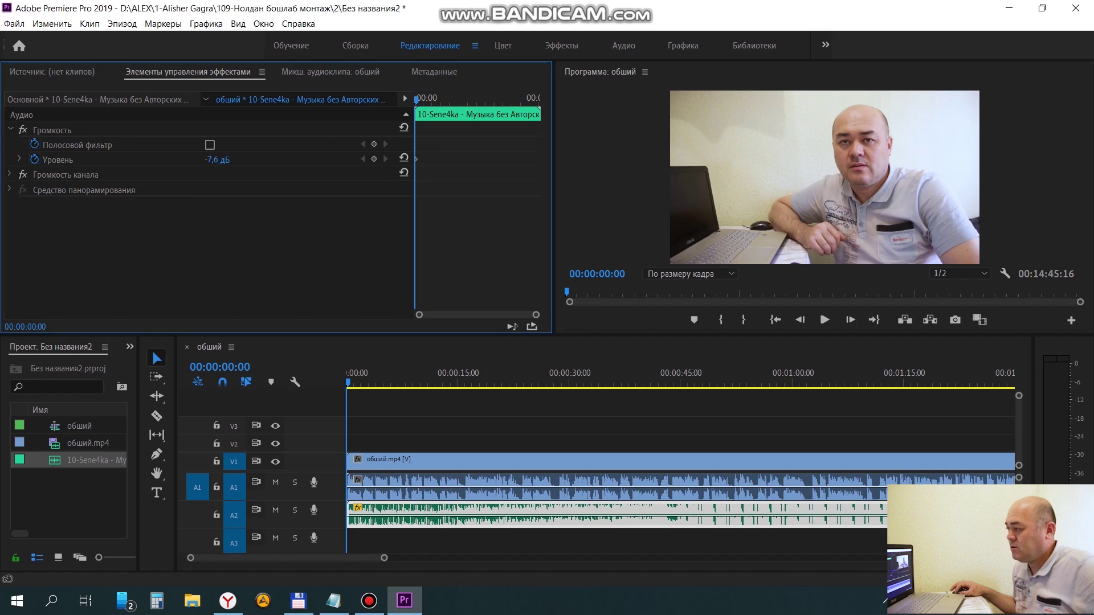
pyautogui.click(216, 161)
pyautogui.write('-15')
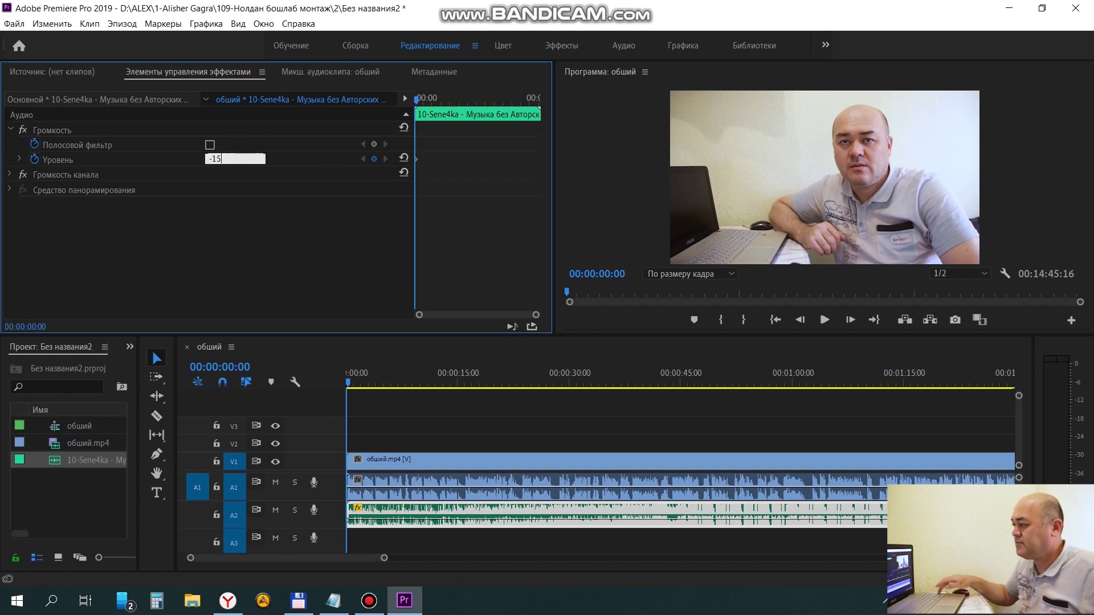
pyautogui.press('Return')
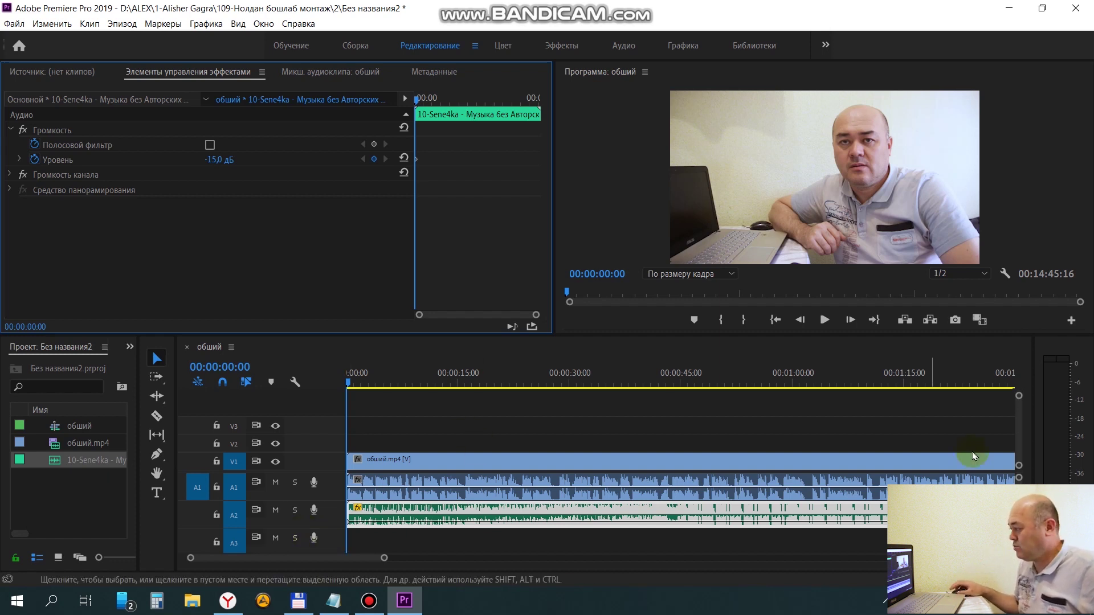
pyautogui.click(824, 319)
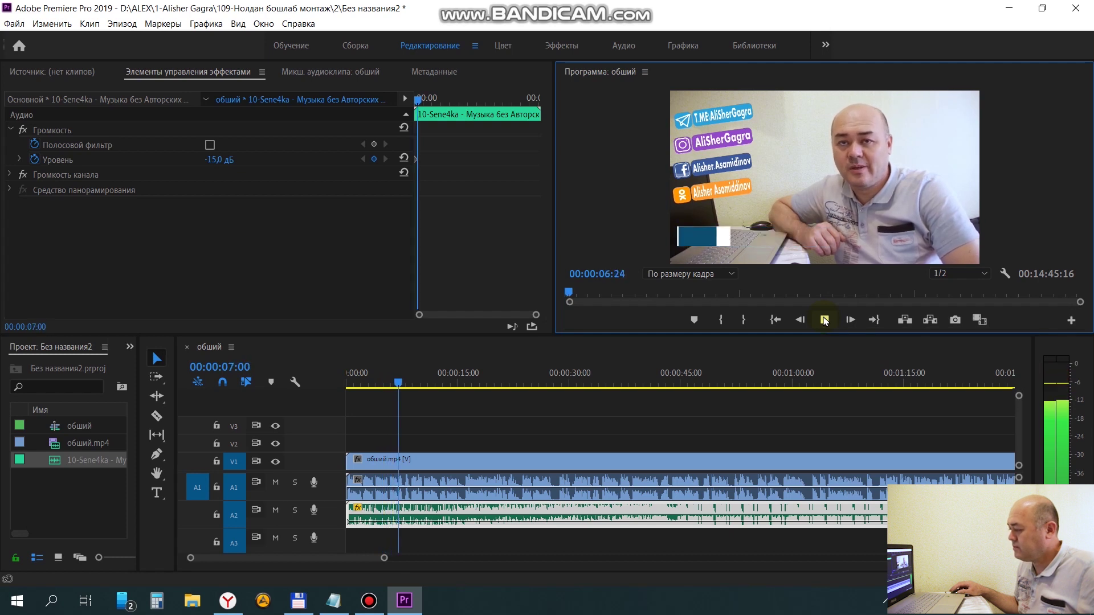
# - Set the 10-Sene4ka music clip's volume level to -10 dB and play the mix to check it
pyautogui.click(824, 320)
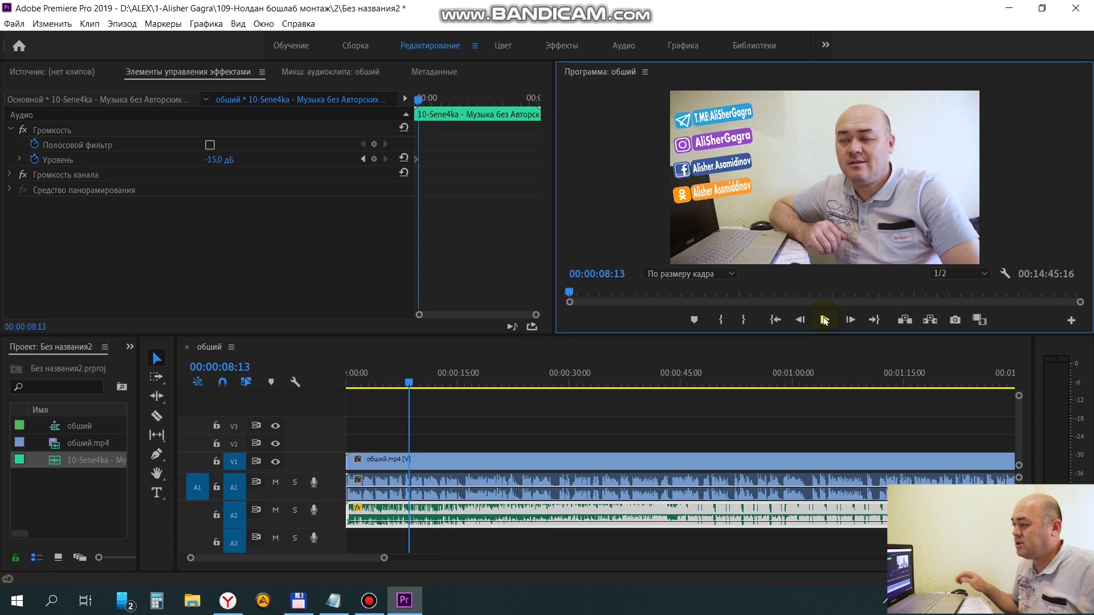
pyautogui.click(212, 161)
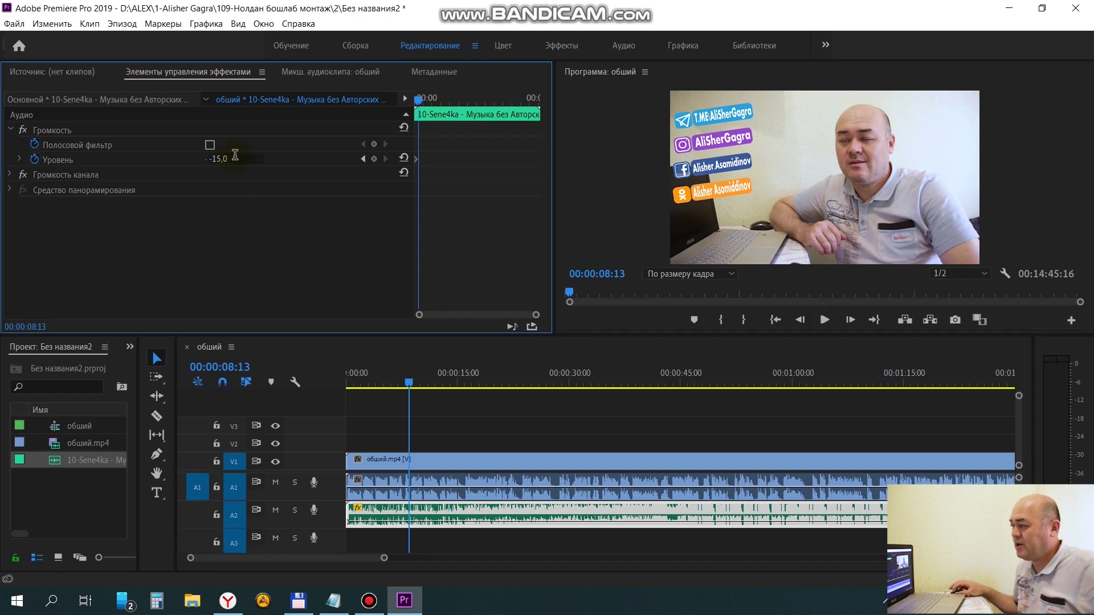
pyautogui.write('-10')
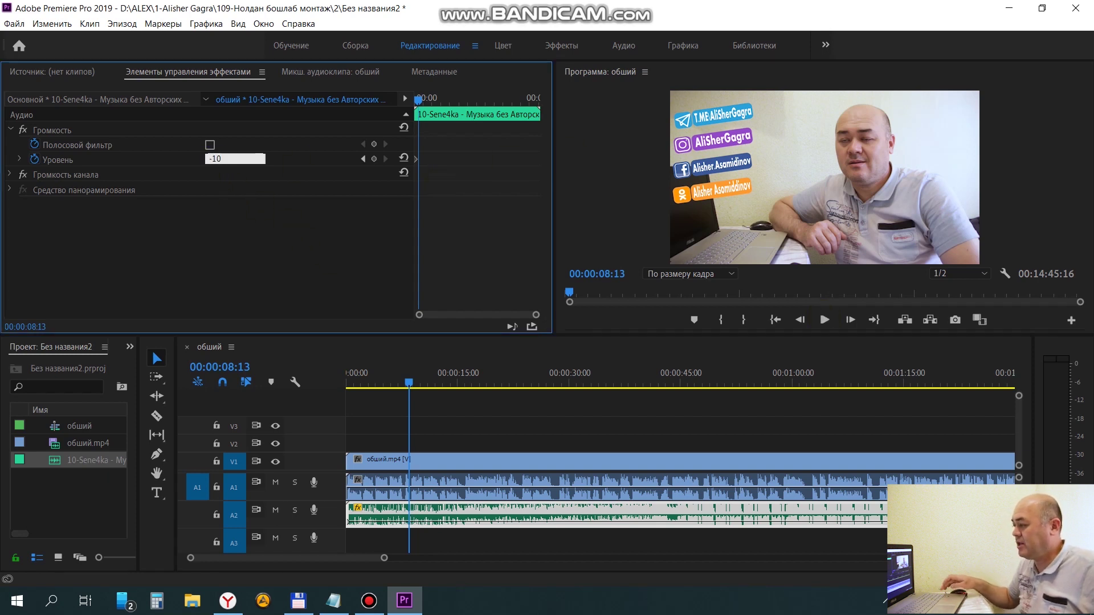
pyautogui.press('Return')
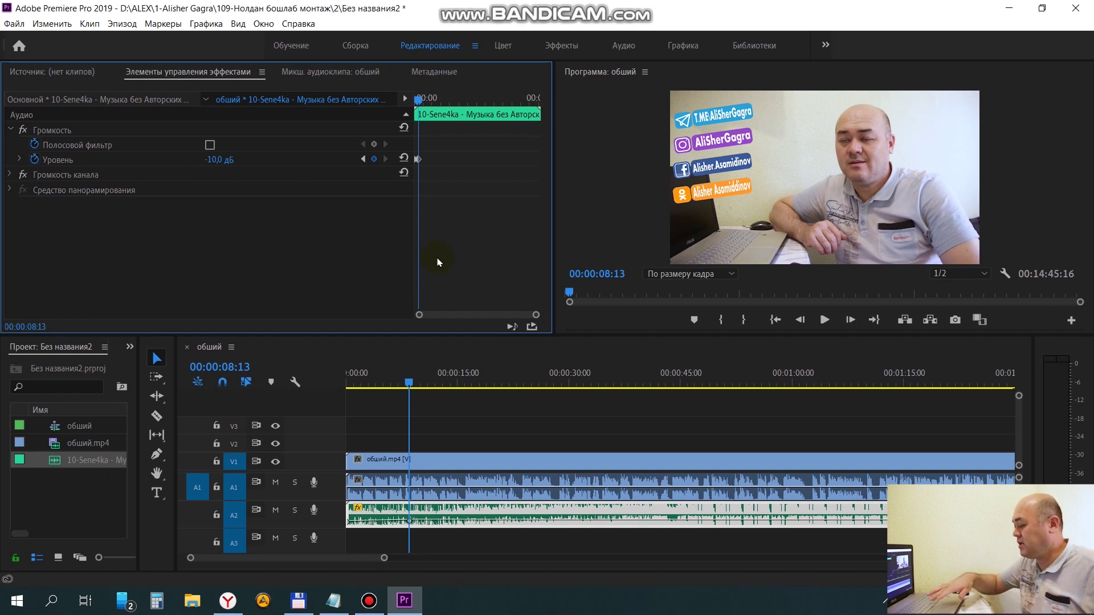
pyautogui.press('space')
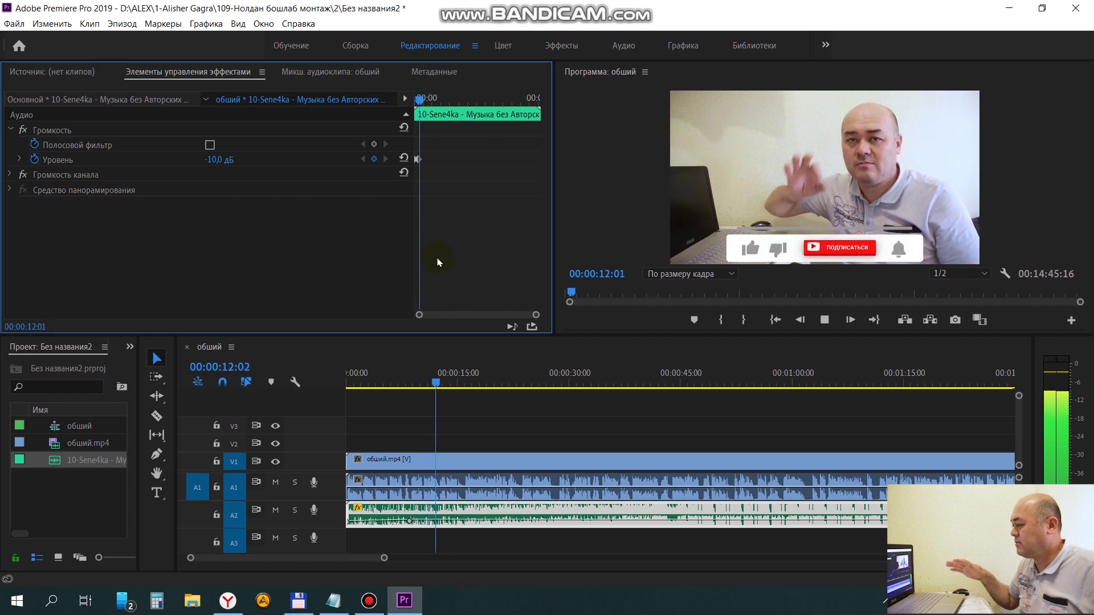
pyautogui.press('space')
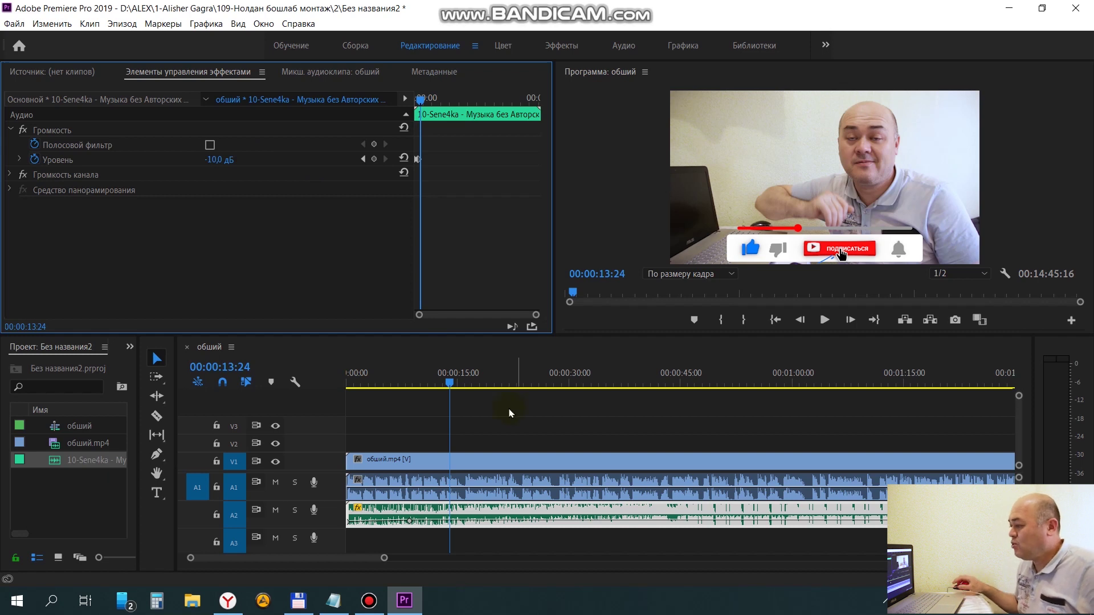
# - Raise the обший.mp4 clip's audio volume level to +6 dB to lift the voice
pyautogui.click(414, 464)
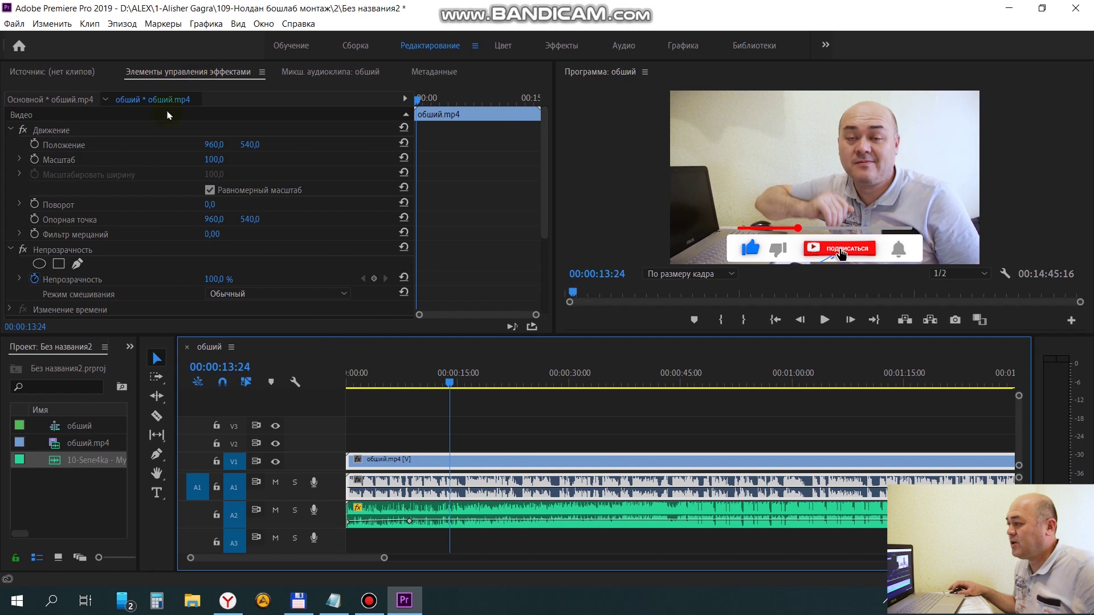
pyautogui.scroll(-3, 25, 251)
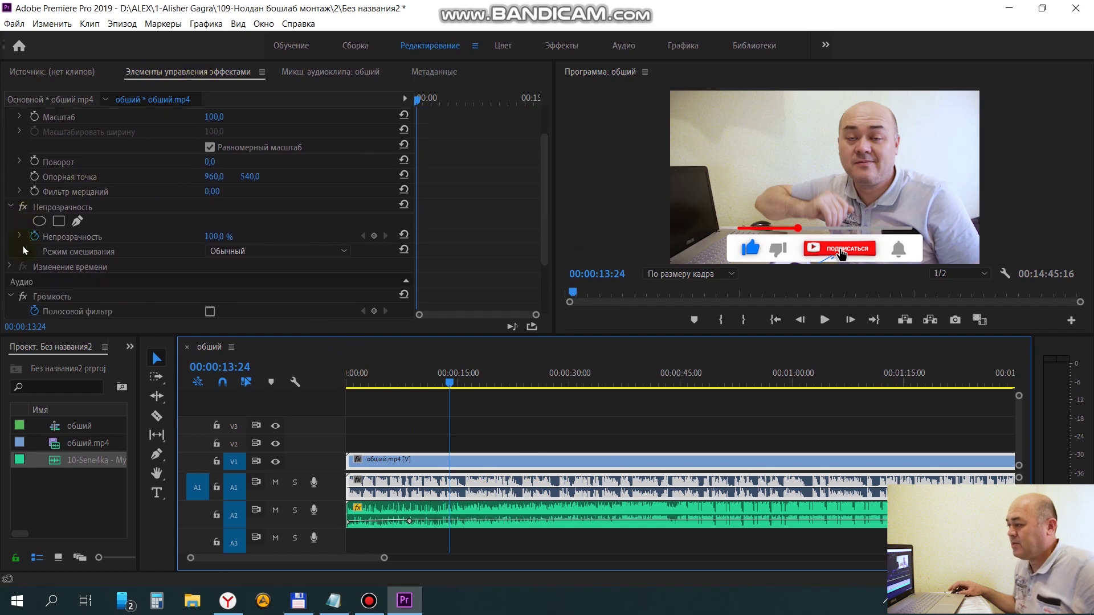
pyautogui.scroll(-4, 17, 223)
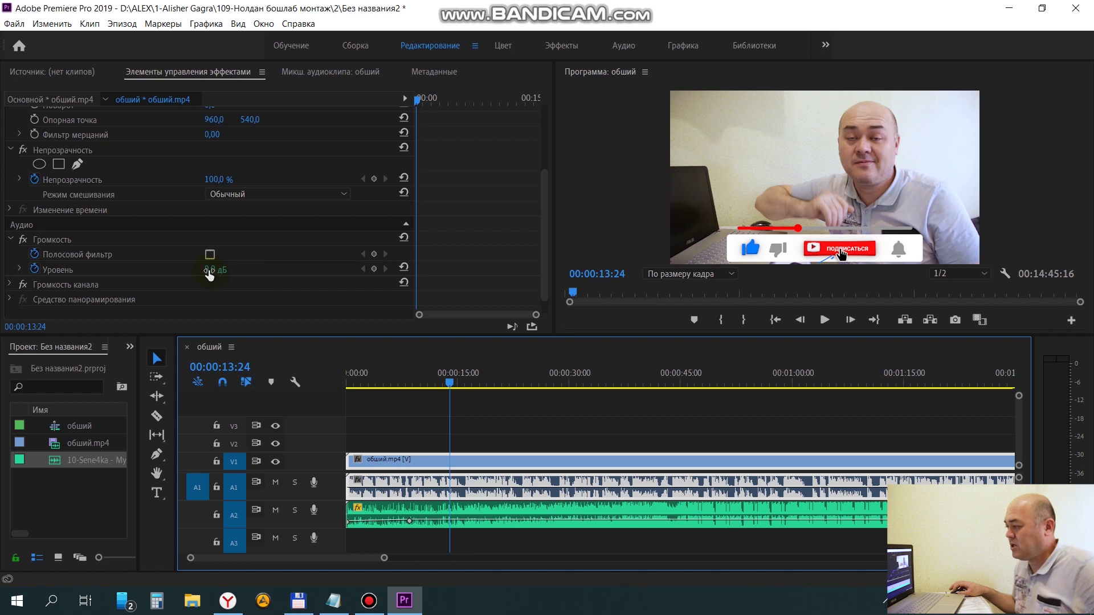
pyautogui.moveTo(208, 274); pyautogui.dragTo(217, 273)
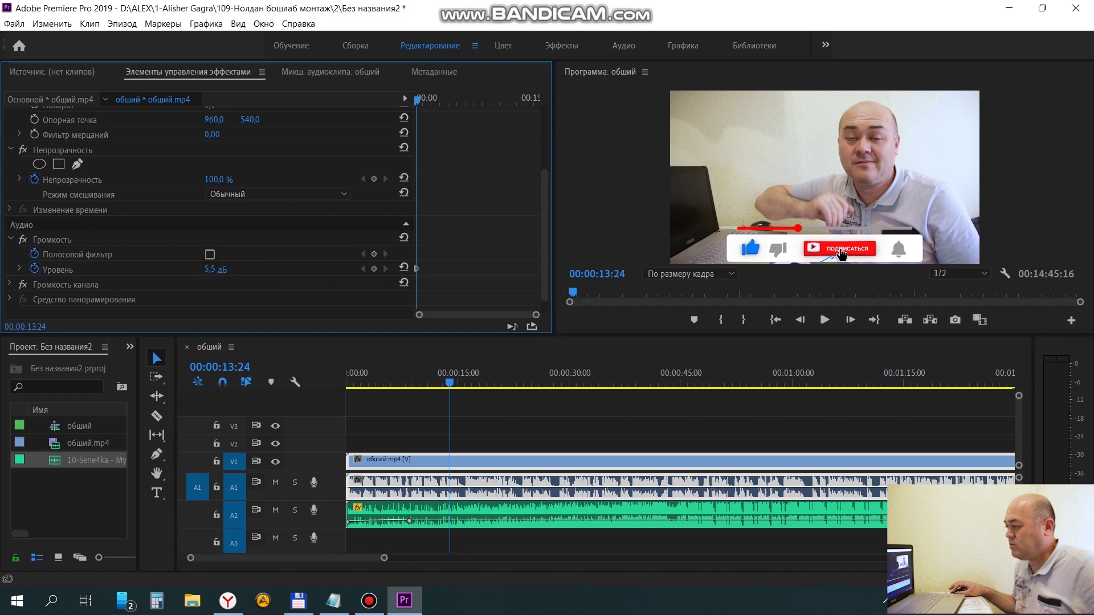
pyautogui.click(374, 488)
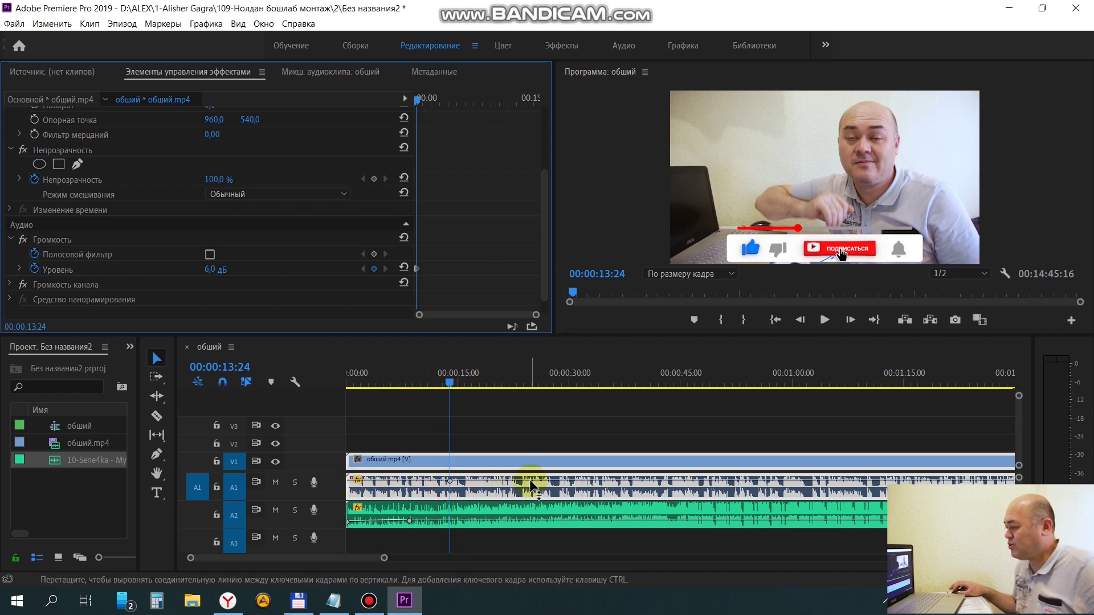
pyautogui.moveTo(523, 481)
pyautogui.mouseDown()
pyautogui.moveTo(482, 494)
pyautogui.moveTo(485, 468)
pyautogui.mouseUp()
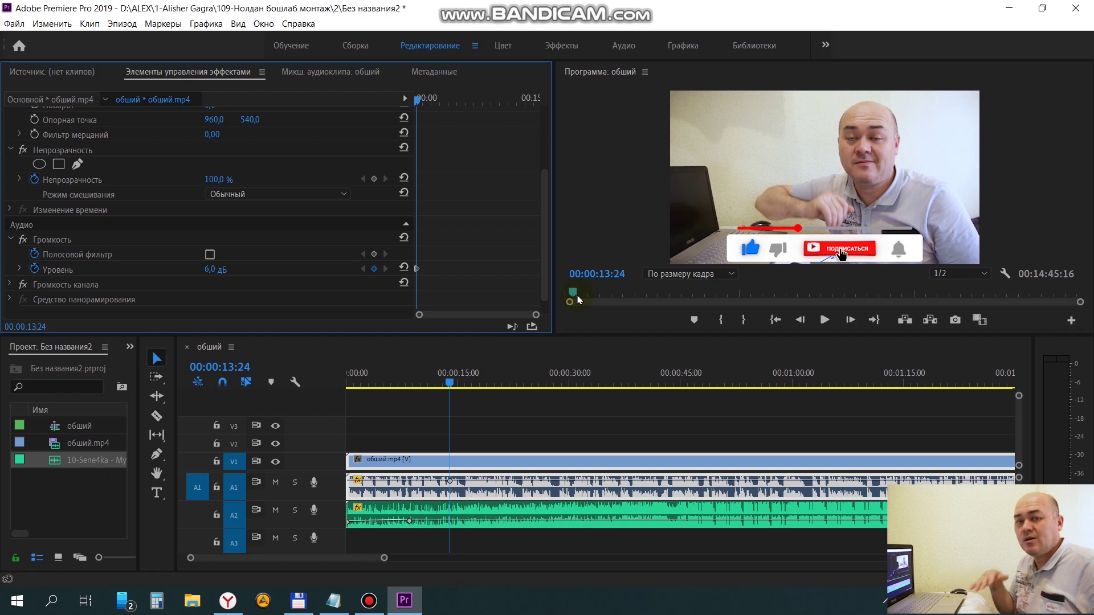
# - Split the обший.mp4 clip at about 00:03:02
pyautogui.scroll(-3, 626, 436)
pyautogui.scroll(-3, 626, 436)
pyautogui.click(562, 381)
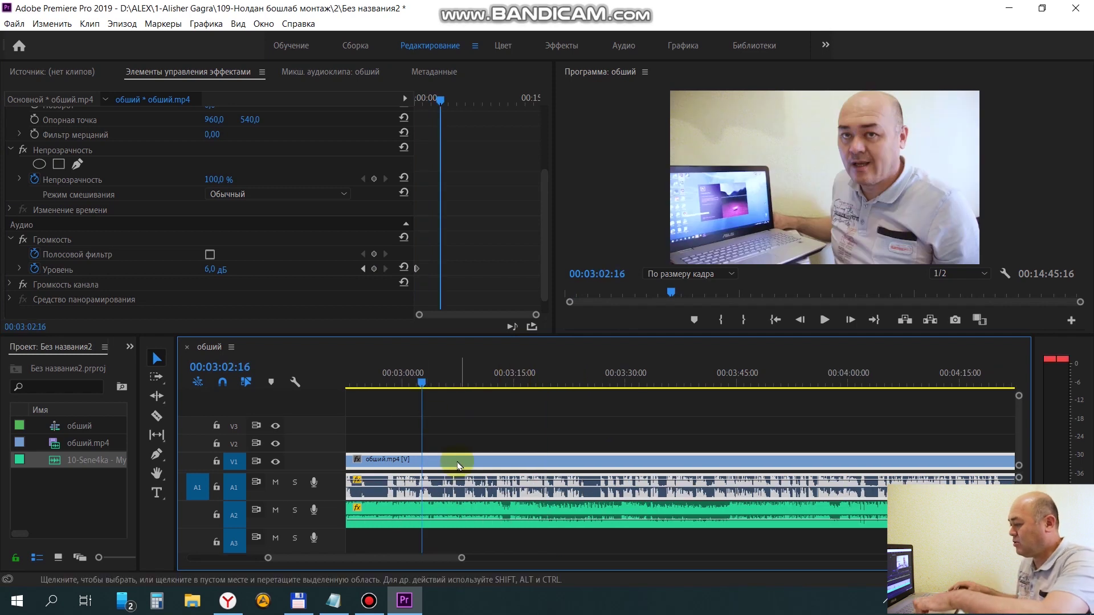
pyautogui.hotkey('ctrl', 'k')
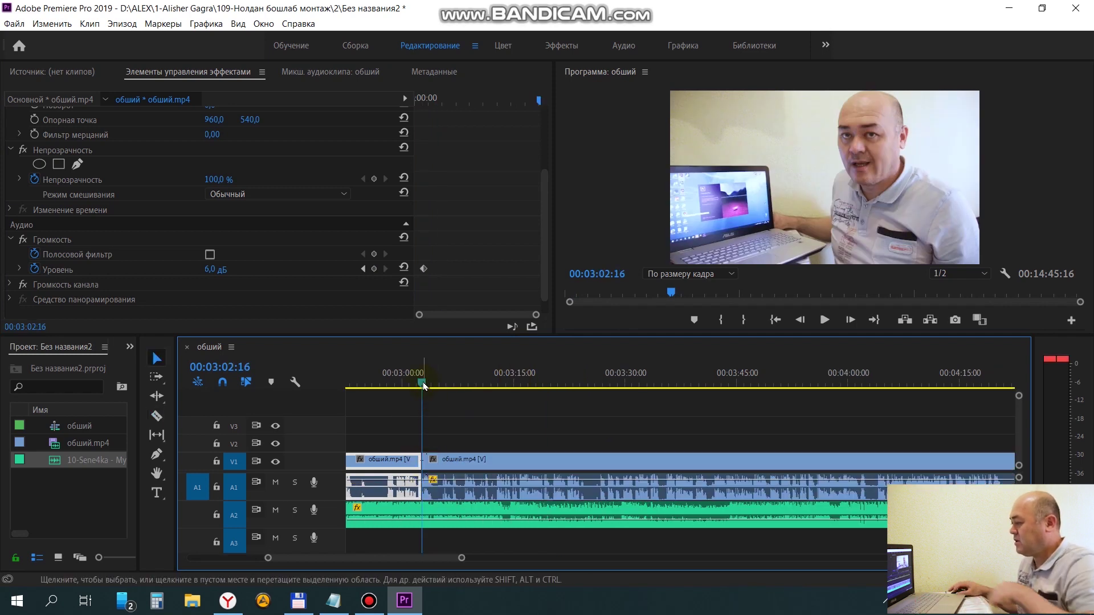
# - Trim the second piece's start to about 3:16 and slide it left to close the gap
pyautogui.moveTo(423, 386); pyautogui.dragTo(527, 383)
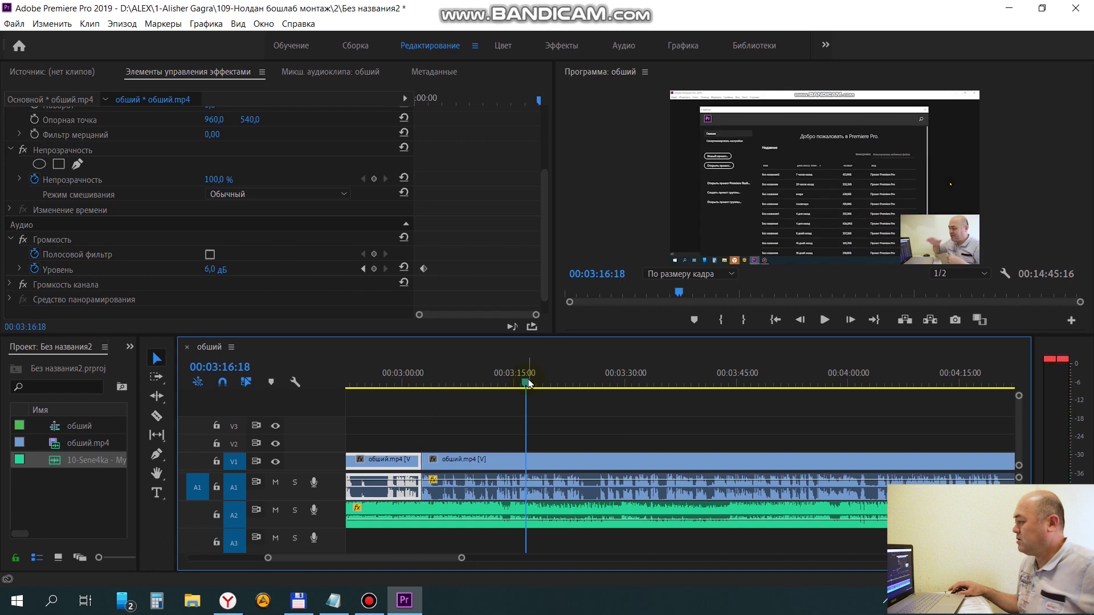
pyautogui.moveTo(428, 459); pyautogui.dragTo(526, 459)
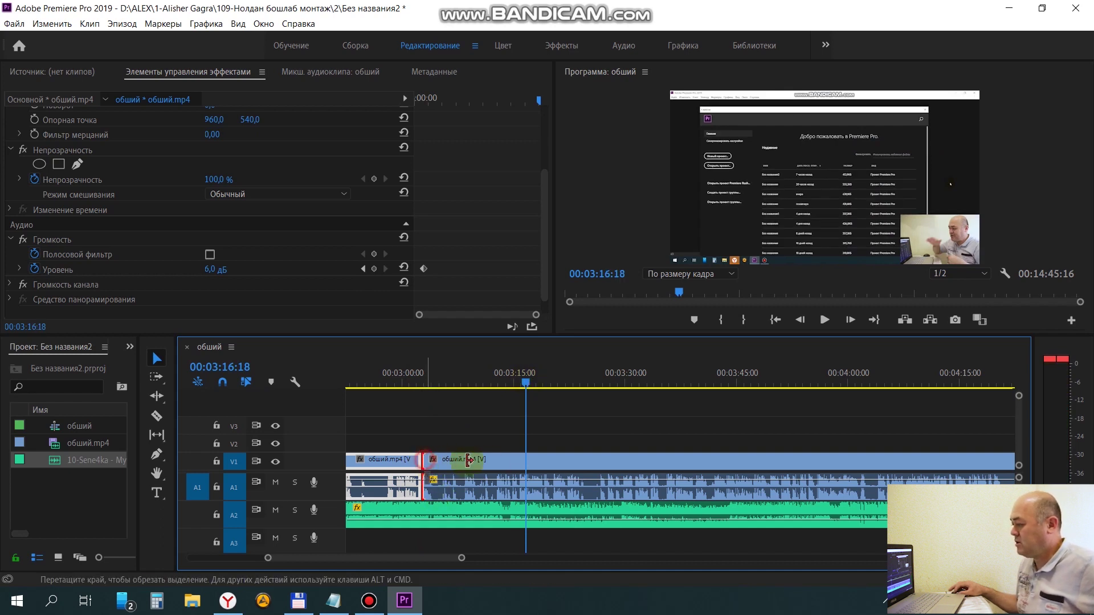
pyautogui.moveTo(596, 464); pyautogui.dragTo(493, 463)
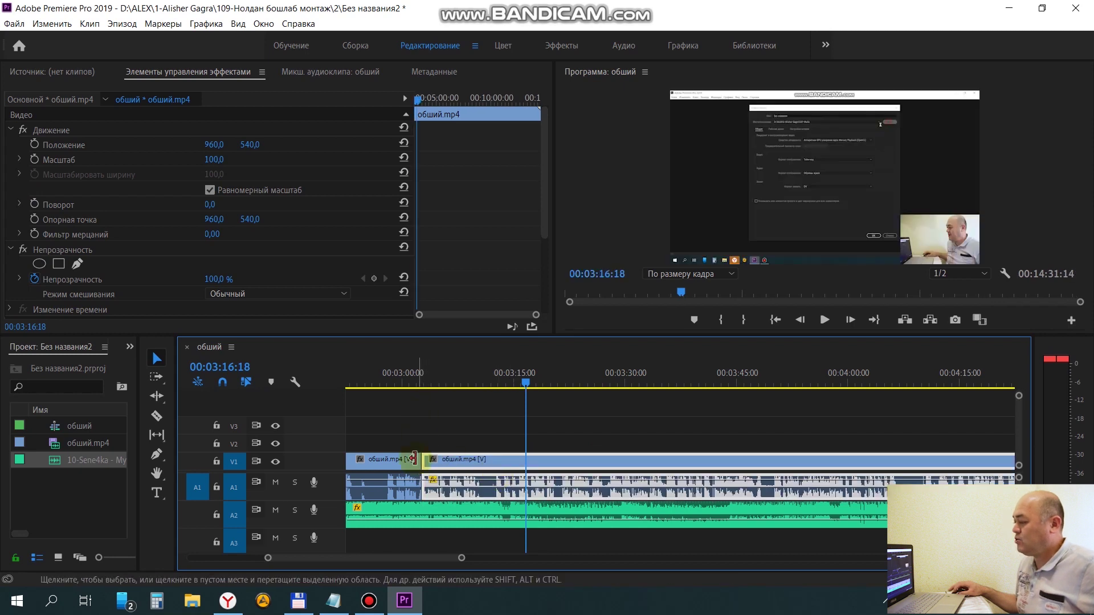
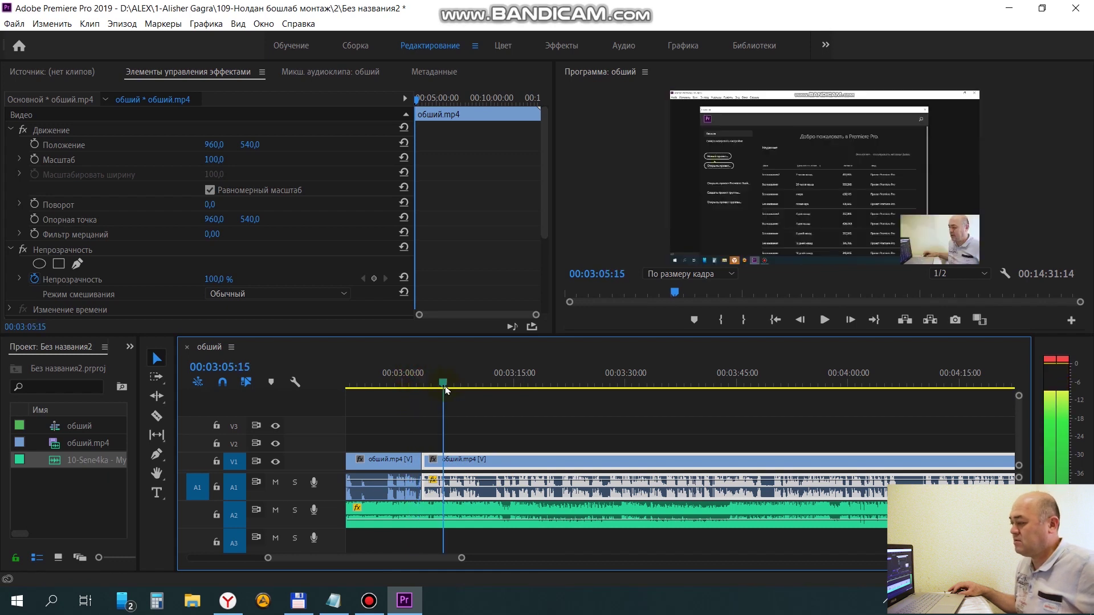
# - Move the playhead back to 00:03:00:04, just before the cut between the clips
pyautogui.moveTo(446, 390); pyautogui.dragTo(405, 390)
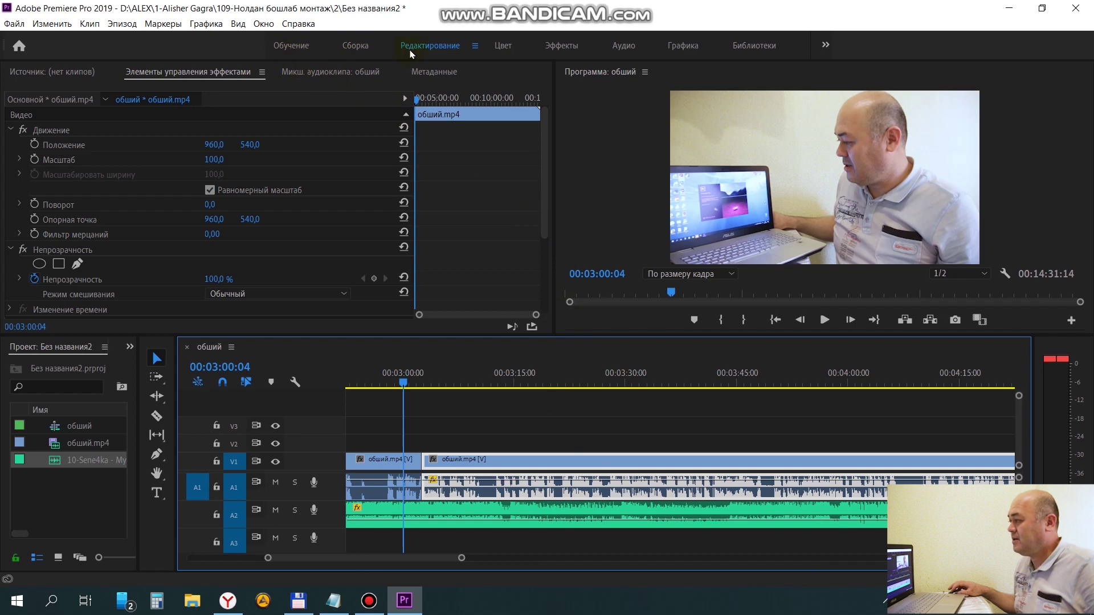
# - Switch to the Effects workspace, expand Video Transitions > Dissolve, and zoom the timeline out
pyautogui.click(561, 46)
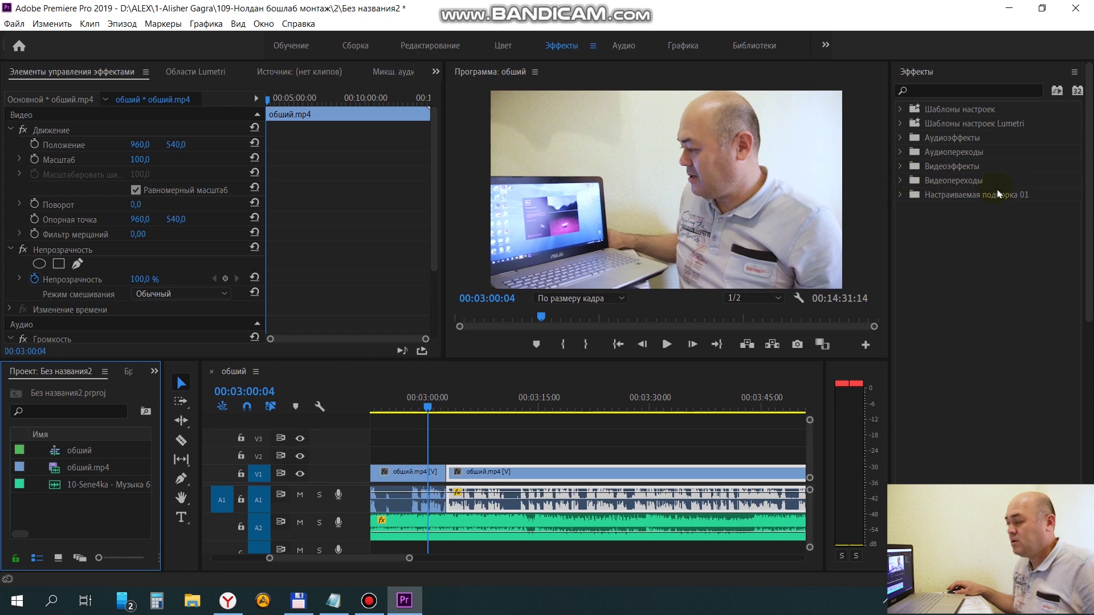
pyautogui.click(900, 181)
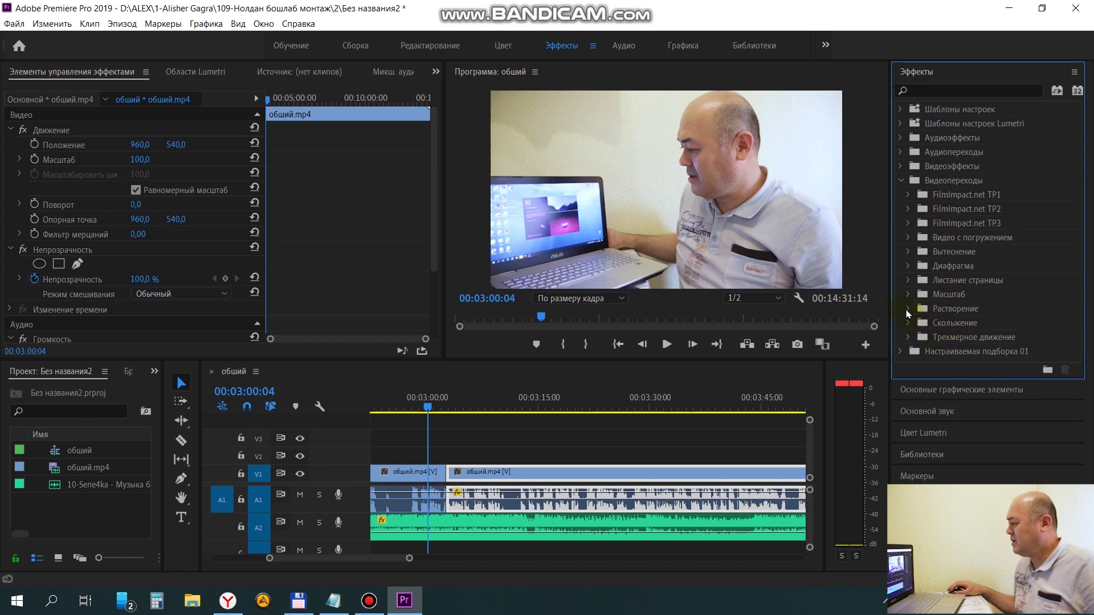
pyautogui.click(907, 309)
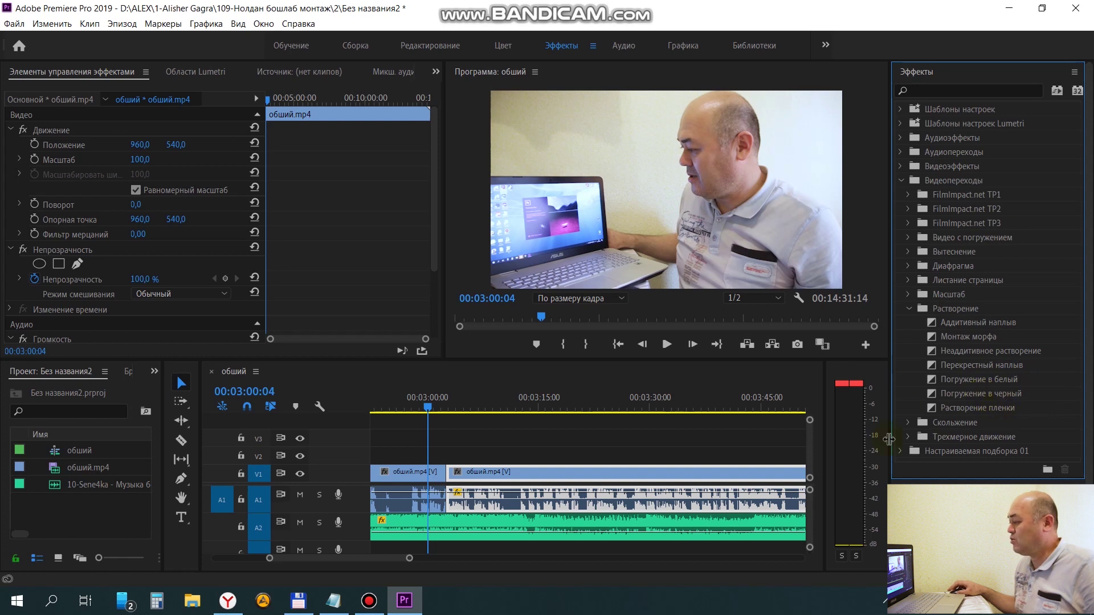
pyautogui.press('-')
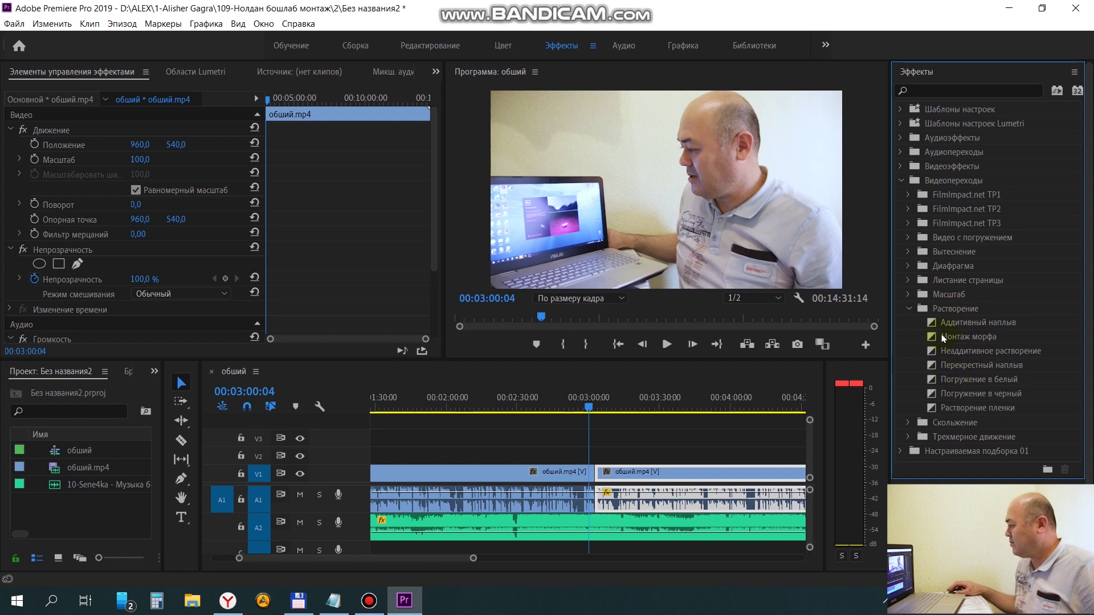
# - Apply Cross Dissolve to the V1 cut between the two обший.mp4 clips
pyautogui.click(968, 371)
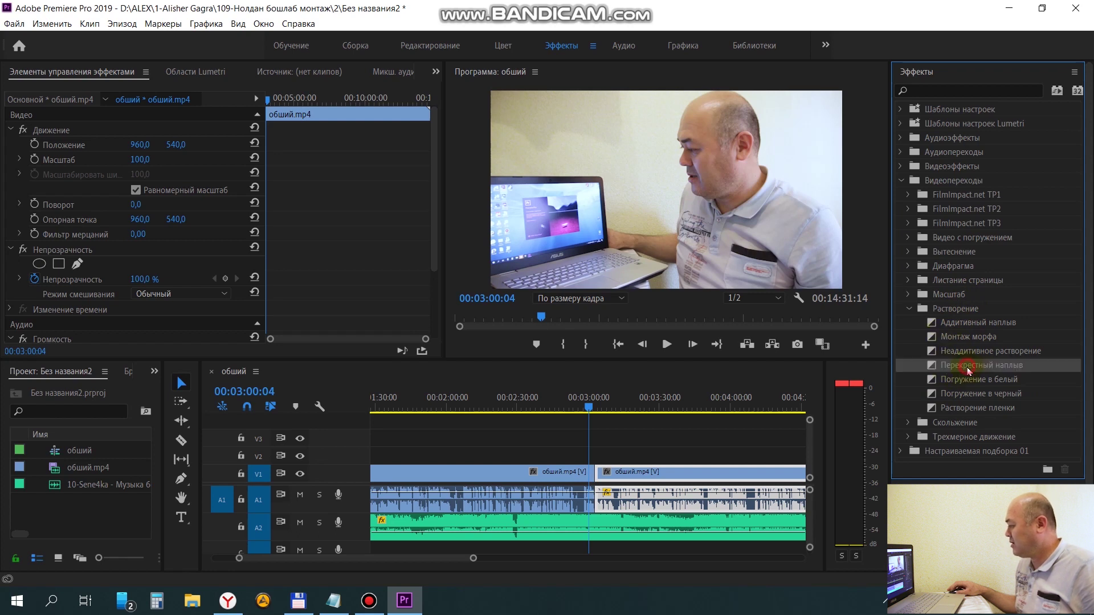
pyautogui.moveTo(780, 424); pyautogui.dragTo(605, 478)
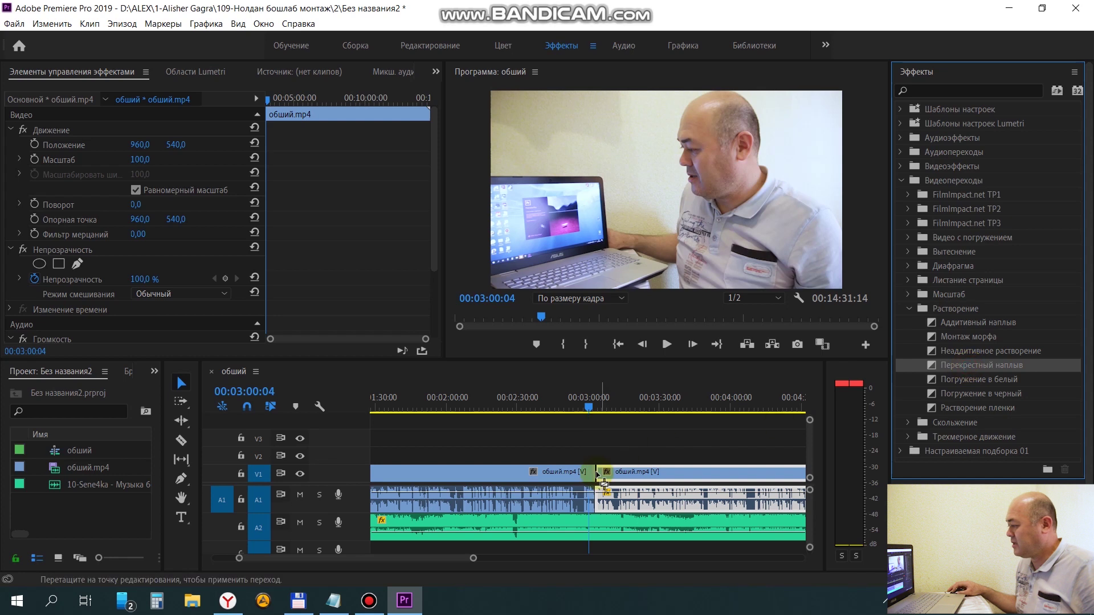
pyautogui.press('=')
pyautogui.press('=')
pyautogui.press('=')
pyautogui.press('=')
pyautogui.press('=')
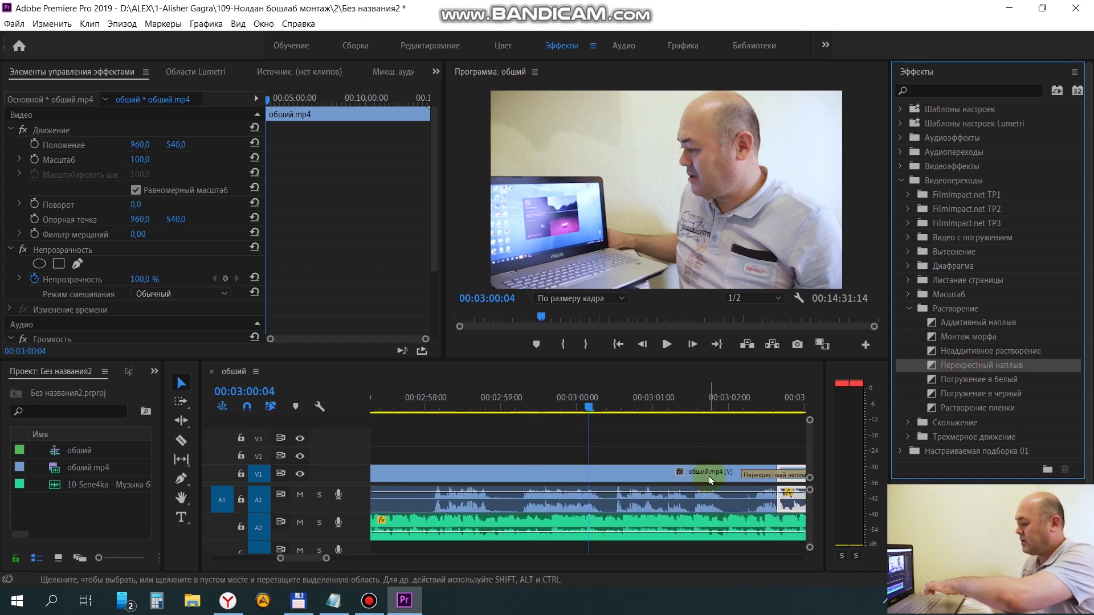
pyautogui.press('-')
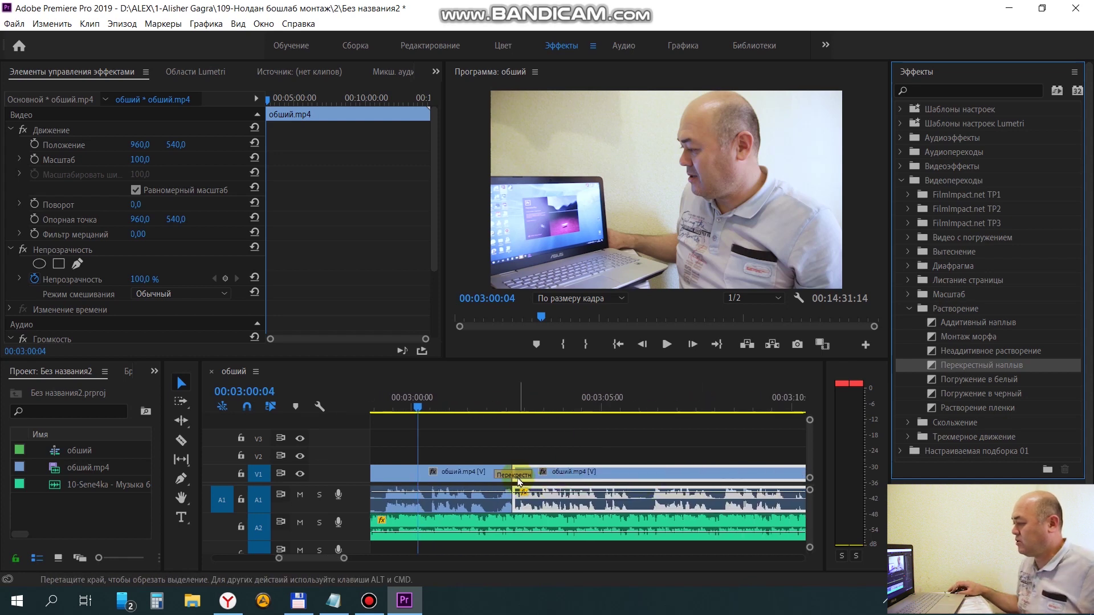
# - Inspect the transition and neighbouring clip settings, then preview the dissolve in the Program monitor
pyautogui.click(513, 474)
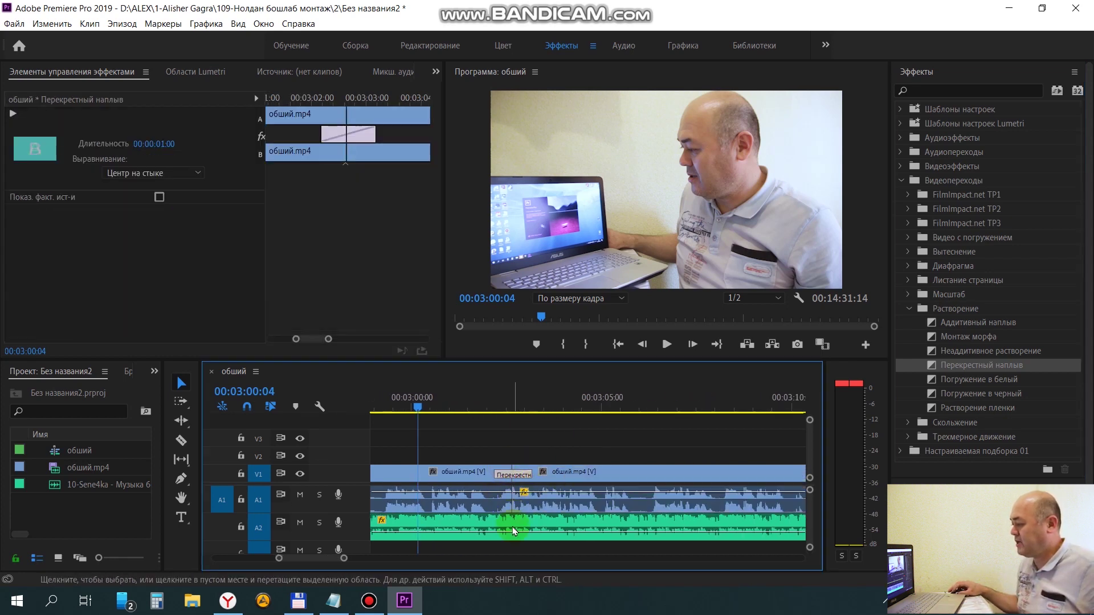
pyautogui.click(474, 472)
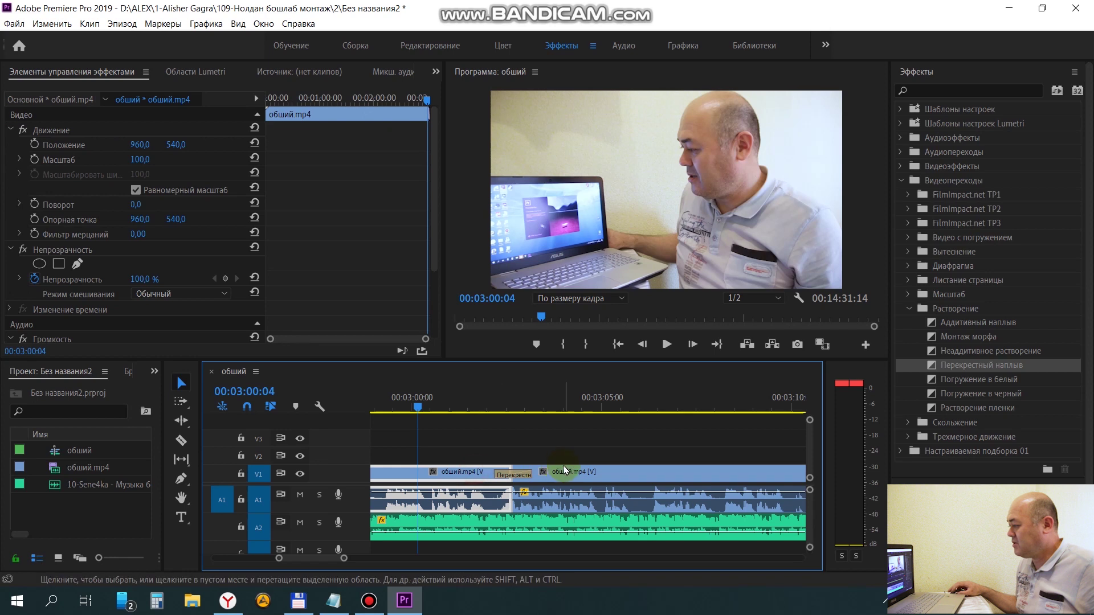
pyautogui.click(476, 473)
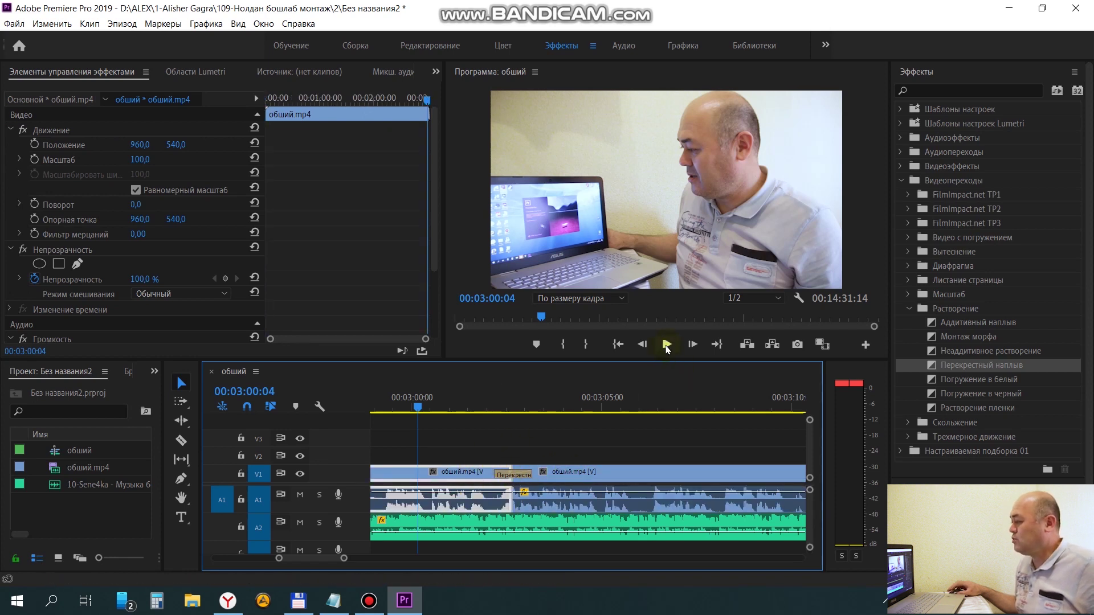
pyautogui.click(666, 345)
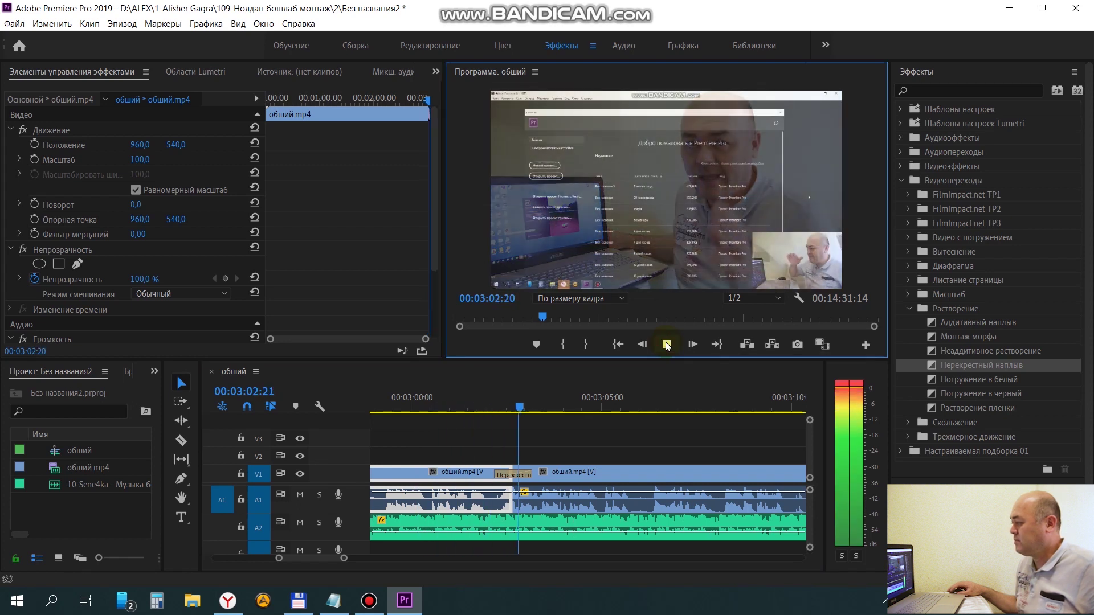
pyautogui.click(667, 345)
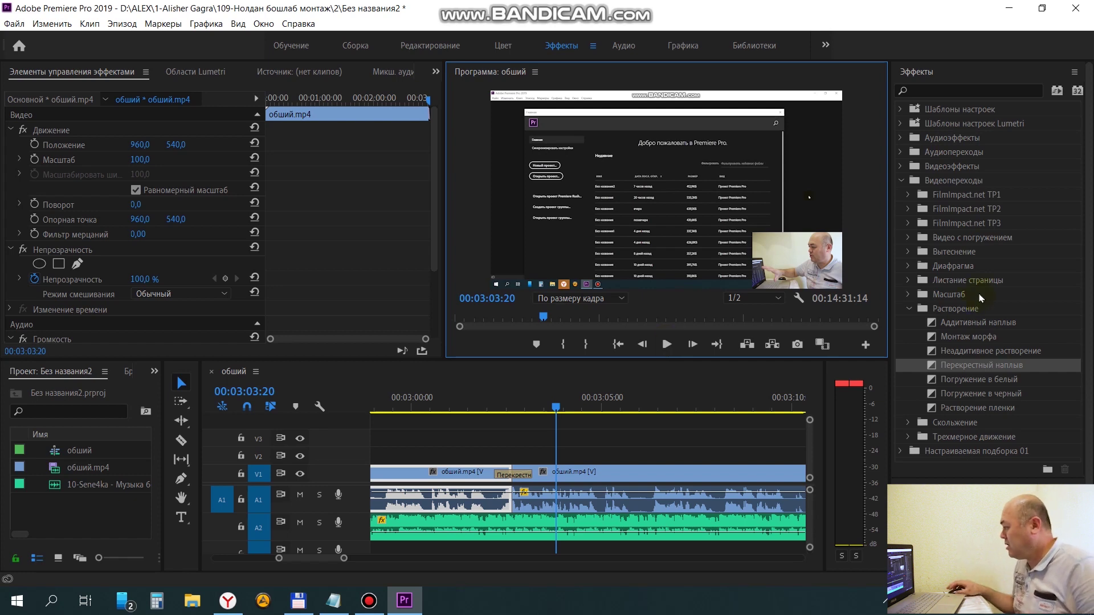
# - Replace Cross Dissolve with the Wipe > Wheel (Колесо) transition and preview it from before the cut
pyautogui.click(907, 251)
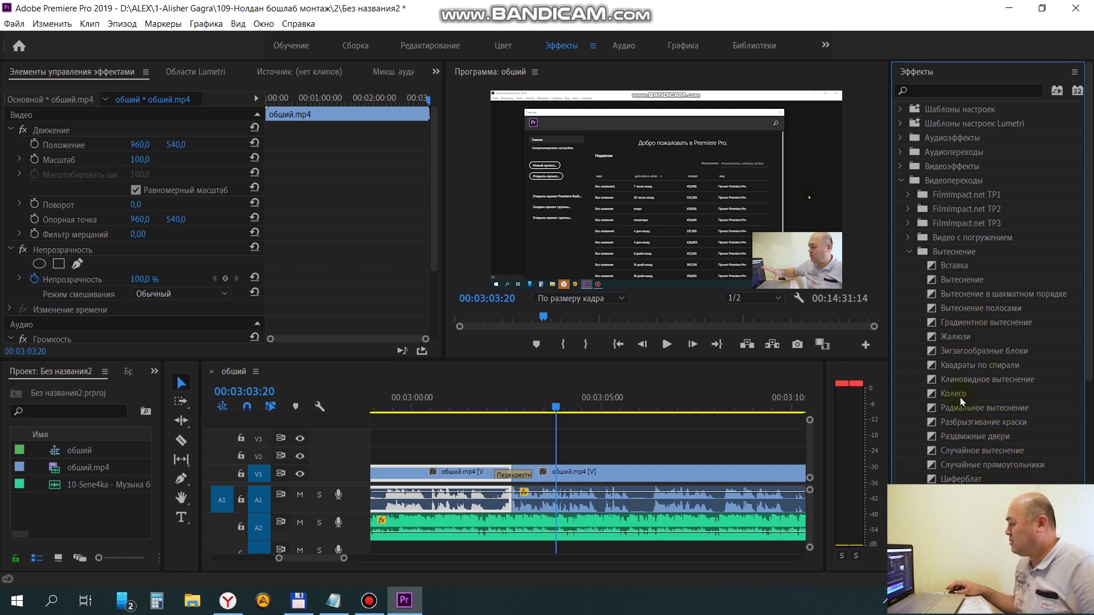
pyautogui.moveTo(961, 400); pyautogui.dragTo(512, 474)
pyautogui.click(471, 405)
pyautogui.click(665, 345)
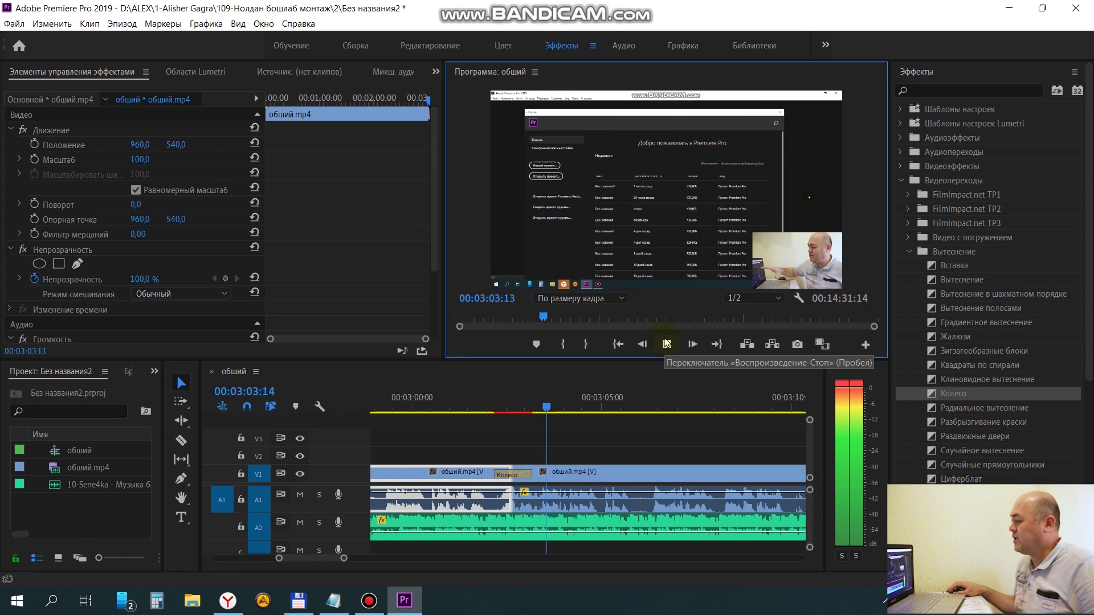
pyautogui.click(665, 343)
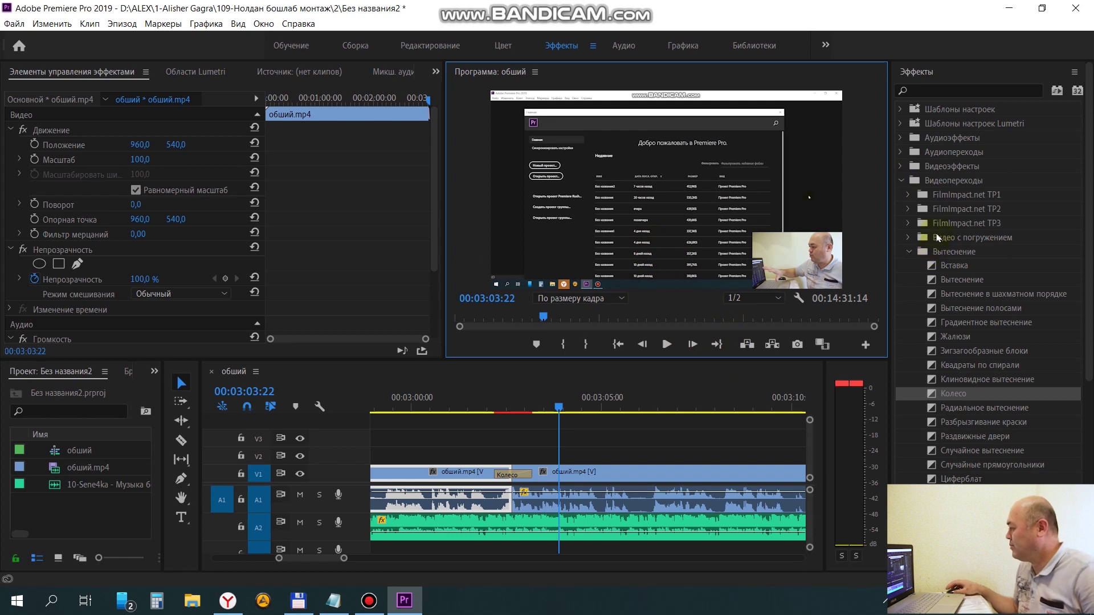
# - Replace Wheel on the V1 cut with Impact Zoom Blur from the FilmImpact.net transitions
pyautogui.click(908, 195)
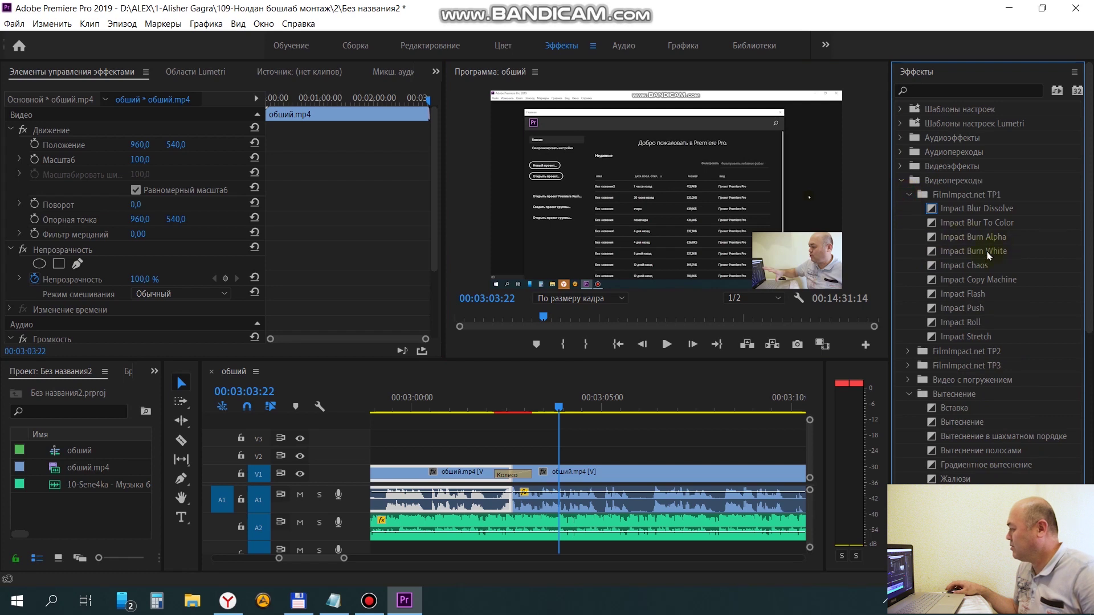
pyautogui.click(907, 352)
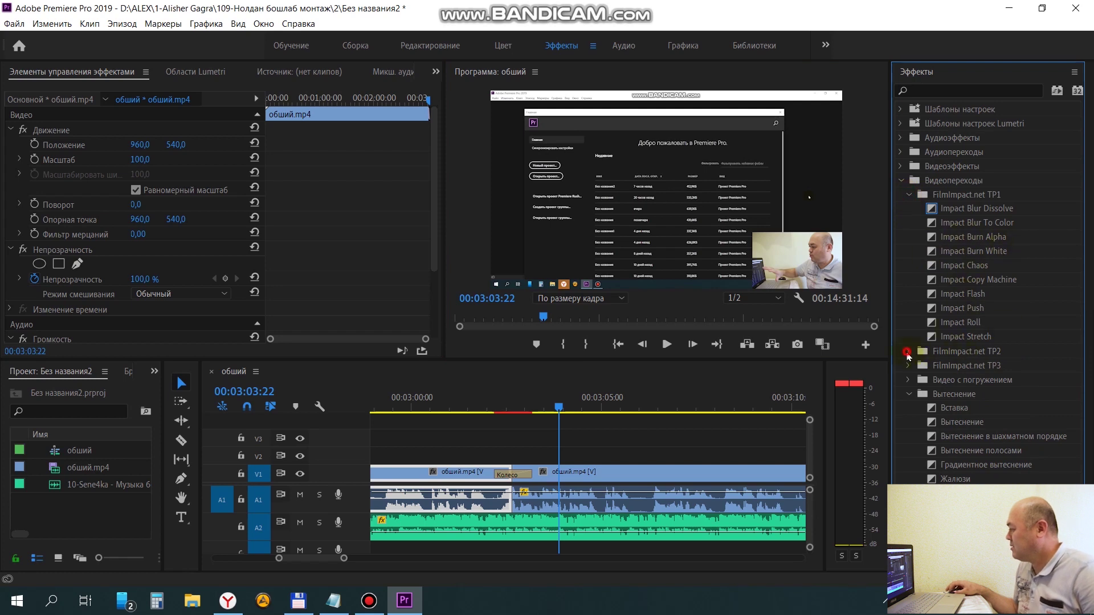
pyautogui.scroll(-5, 989, 256)
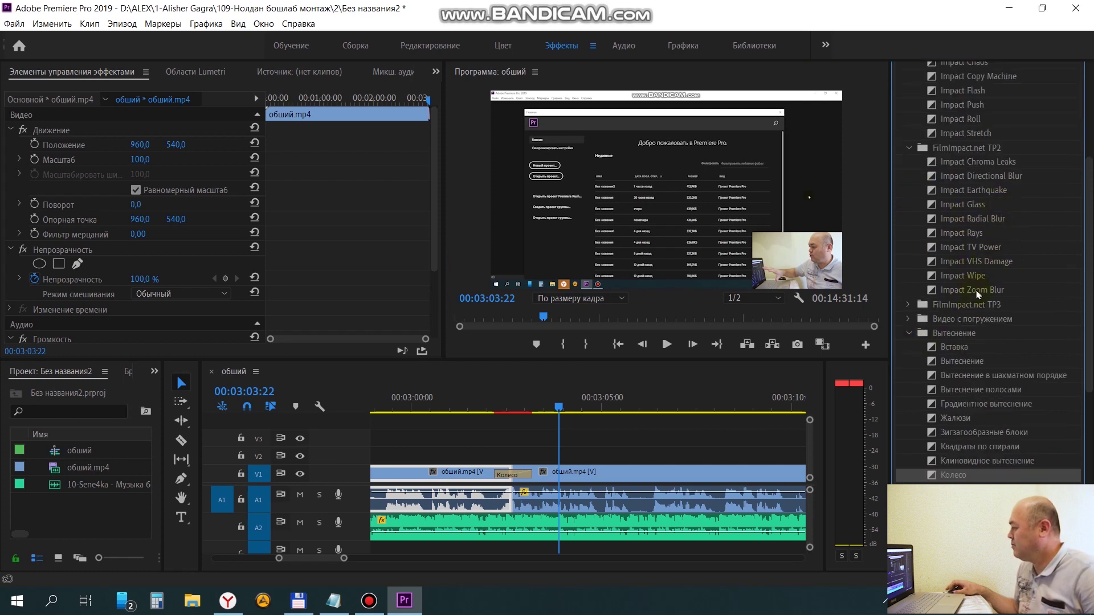
pyautogui.moveTo(985, 291); pyautogui.dragTo(510, 473)
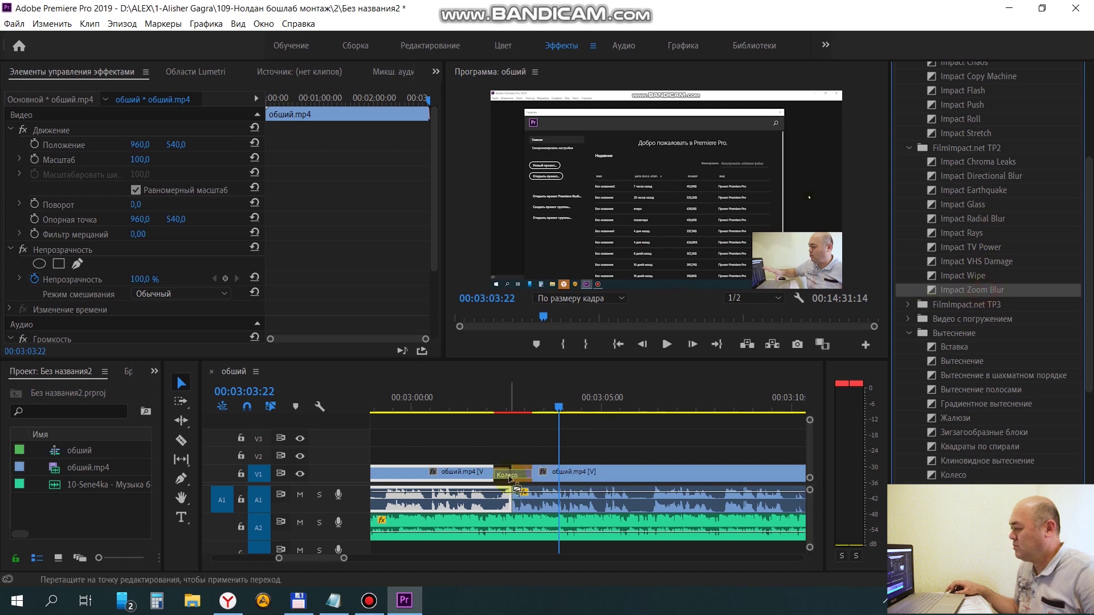
# - Preview the Zoom Blur transition twice from just before the cut in the Program monitor
pyautogui.click(480, 407)
pyautogui.click(667, 344)
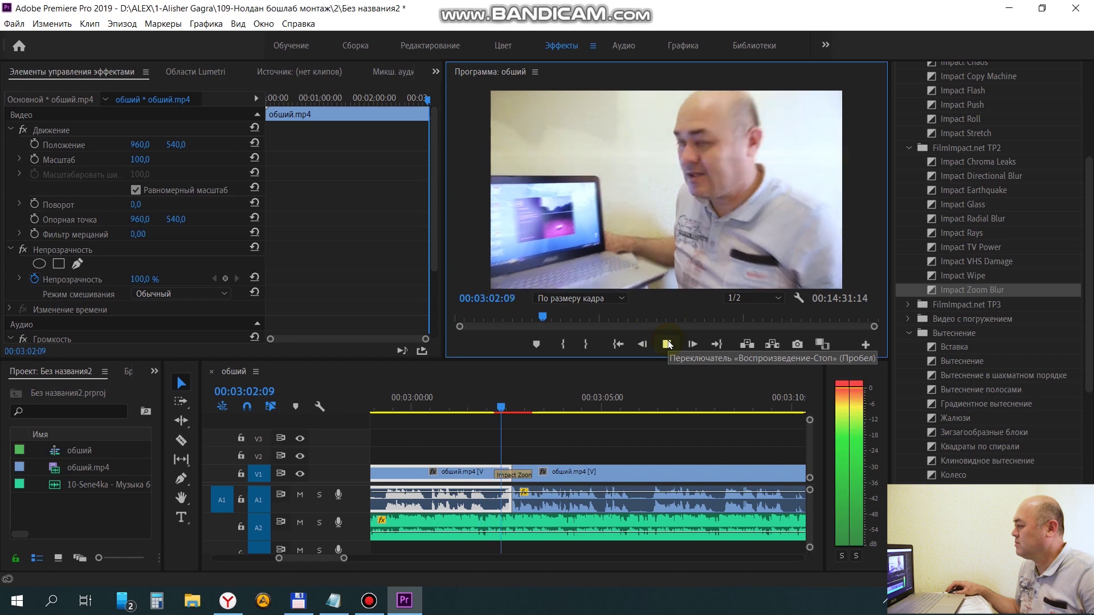
pyautogui.click(667, 344)
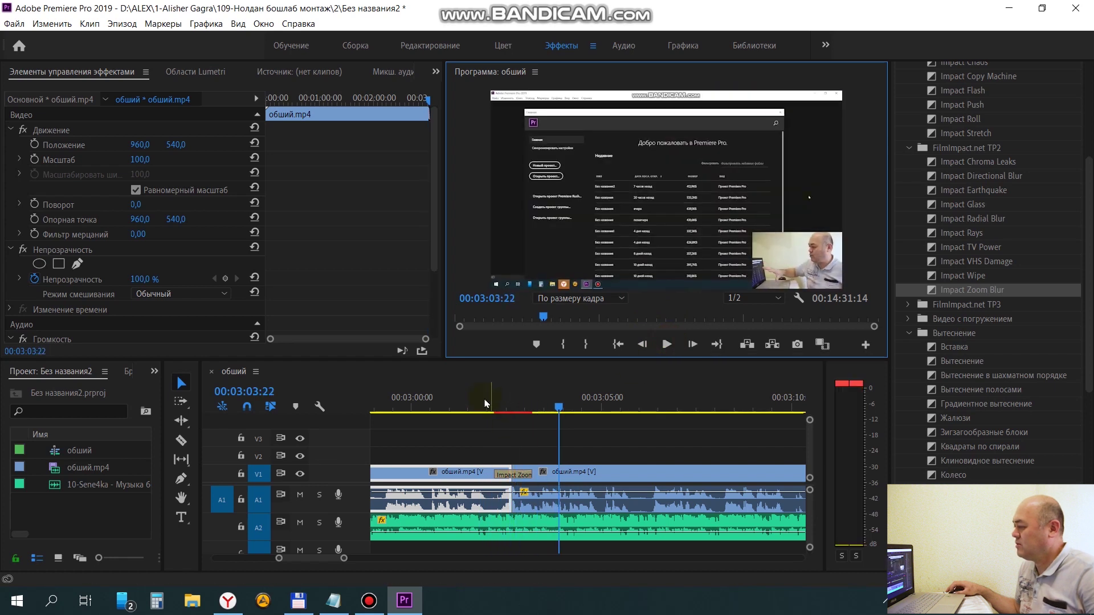
pyautogui.click(467, 402)
pyautogui.click(666, 344)
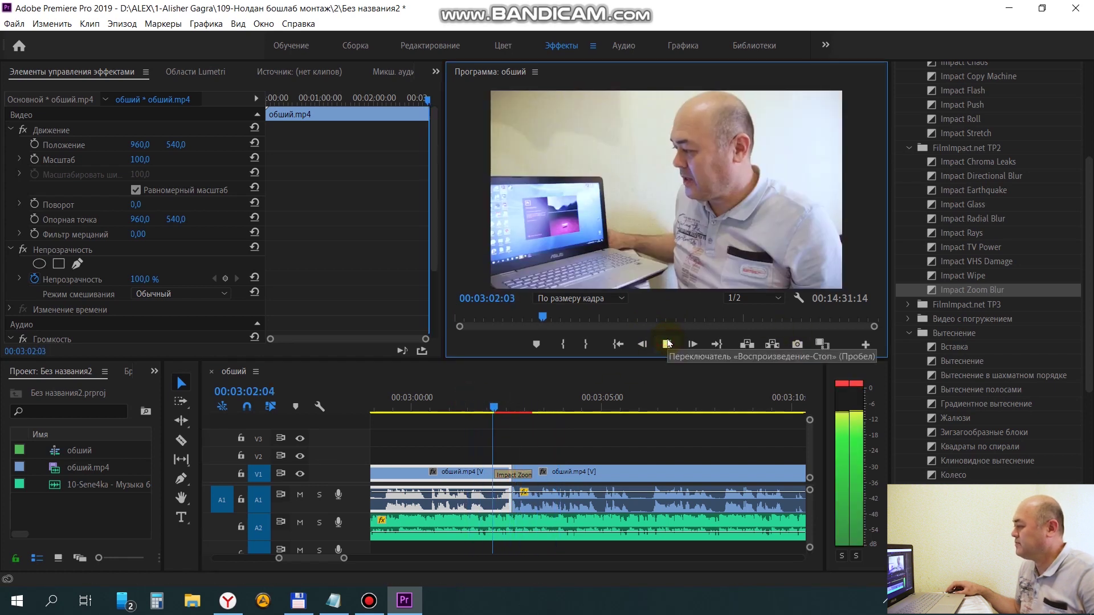
pyautogui.click(666, 344)
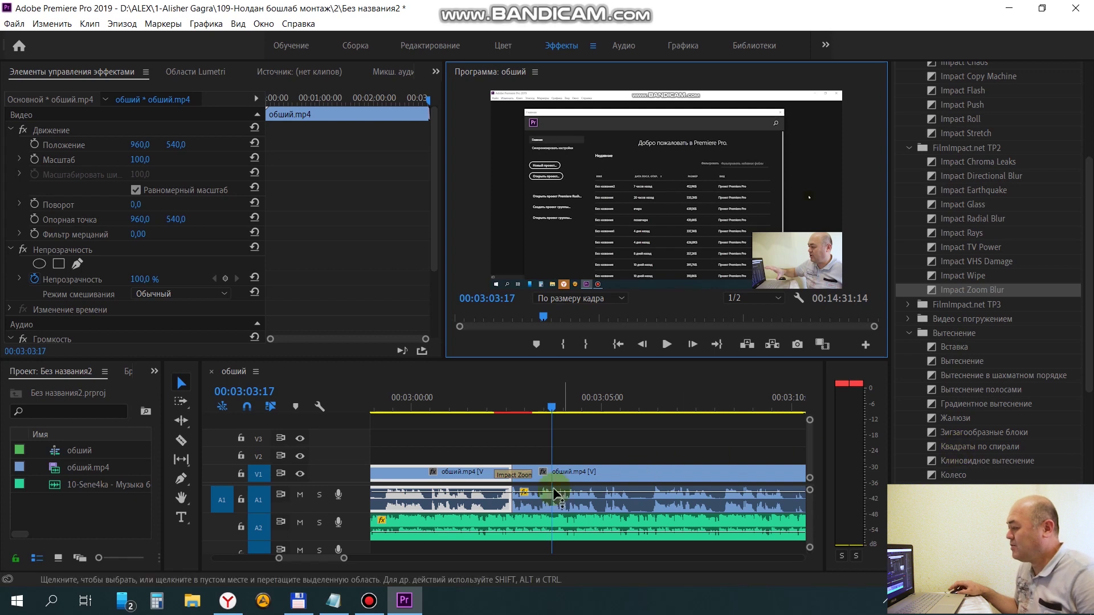
# - Delete Impact Zoom Blur from the V1 cut and drop Impact TV Power there instead
pyautogui.click(511, 478)
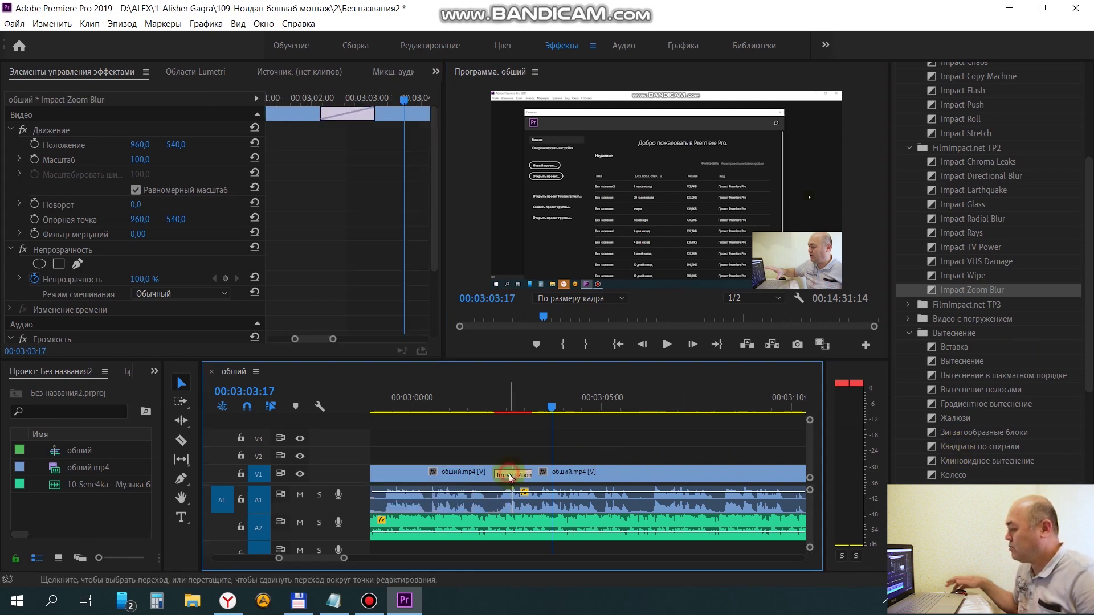
pyautogui.press('Delete')
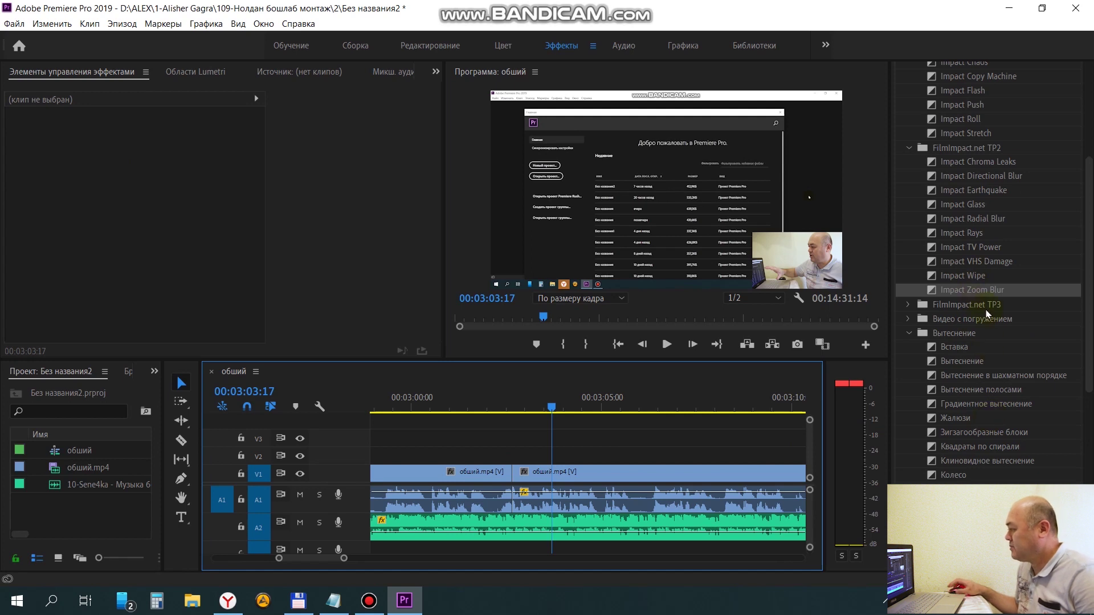
pyautogui.moveTo(986, 251); pyautogui.dragTo(520, 478)
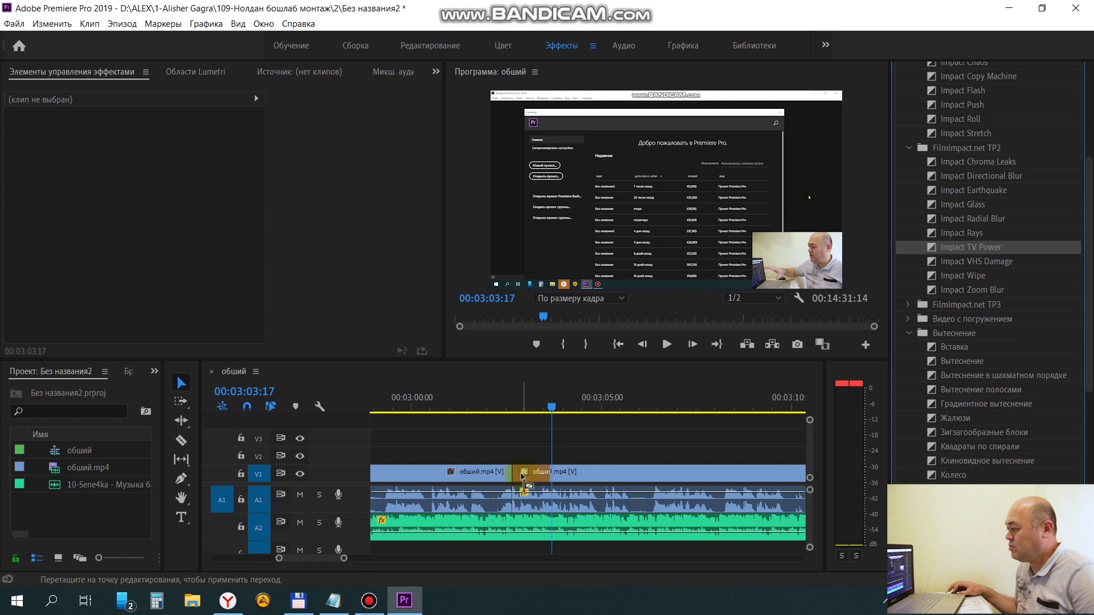
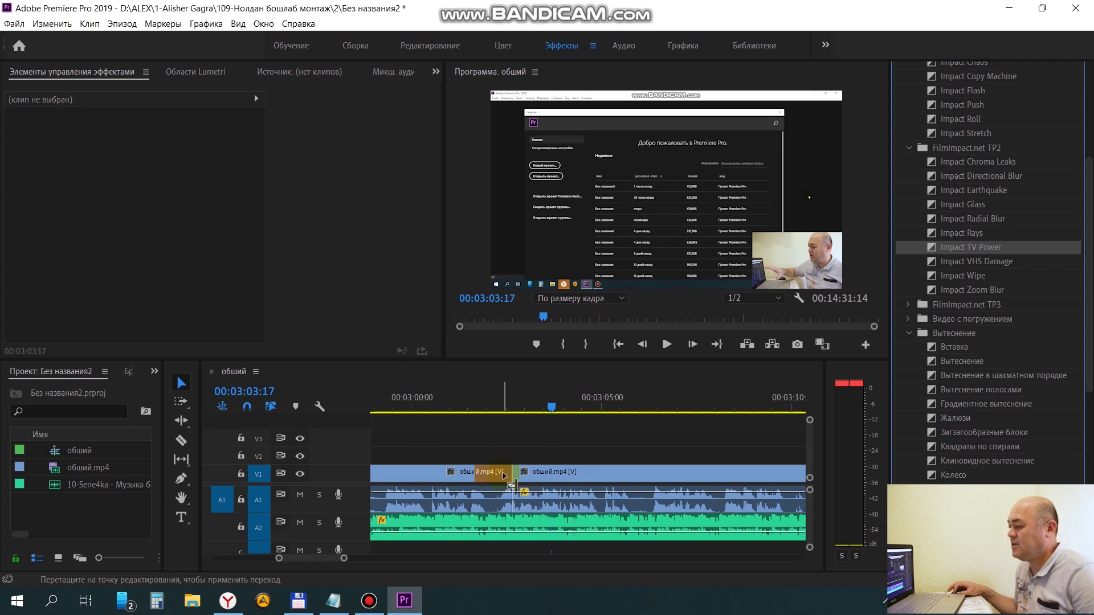
# - Drop Impact TV Power onto the cut between the two общий.mp4 clips and select it
pyautogui.moveTo(503, 475); pyautogui.dragTo(504, 474)
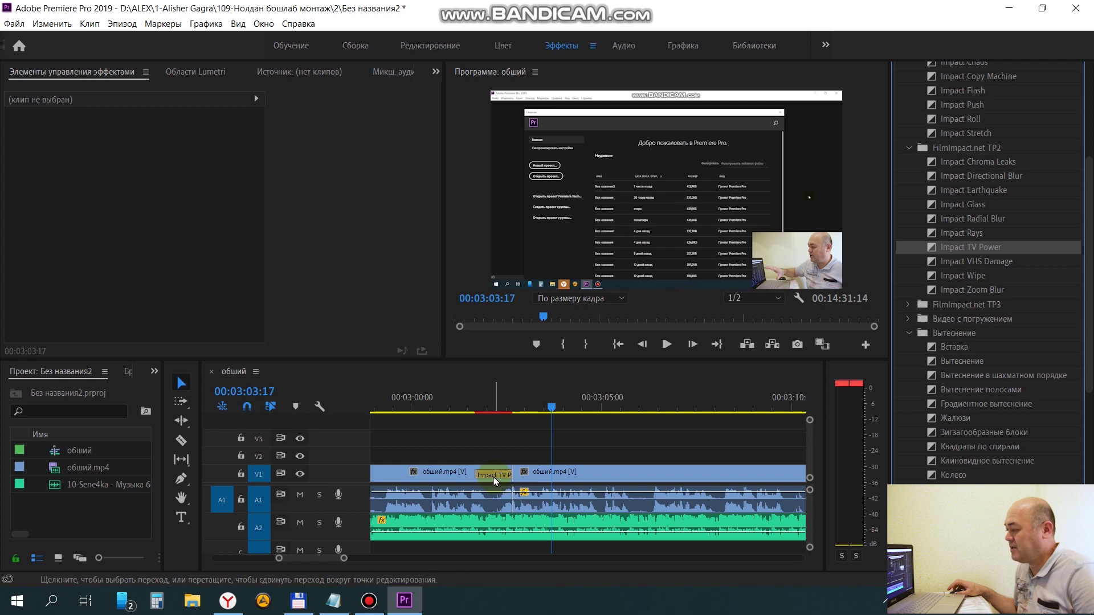
pyautogui.click(495, 479)
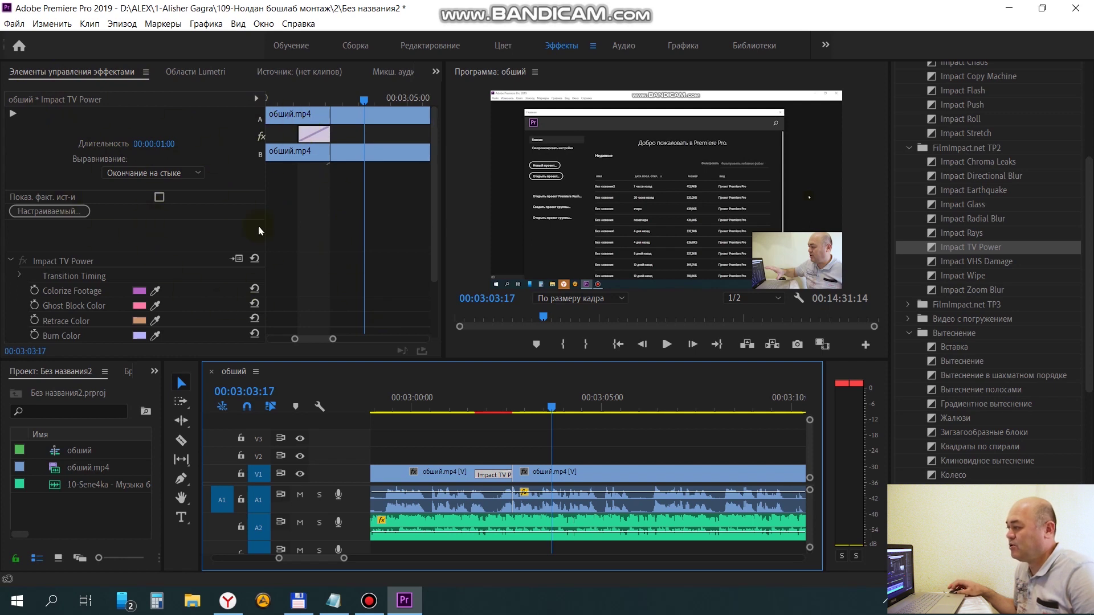
# - Slide the one-second Impact TV Power transition across the cut until alignment reads Центр на стыке
pyautogui.click(315, 136)
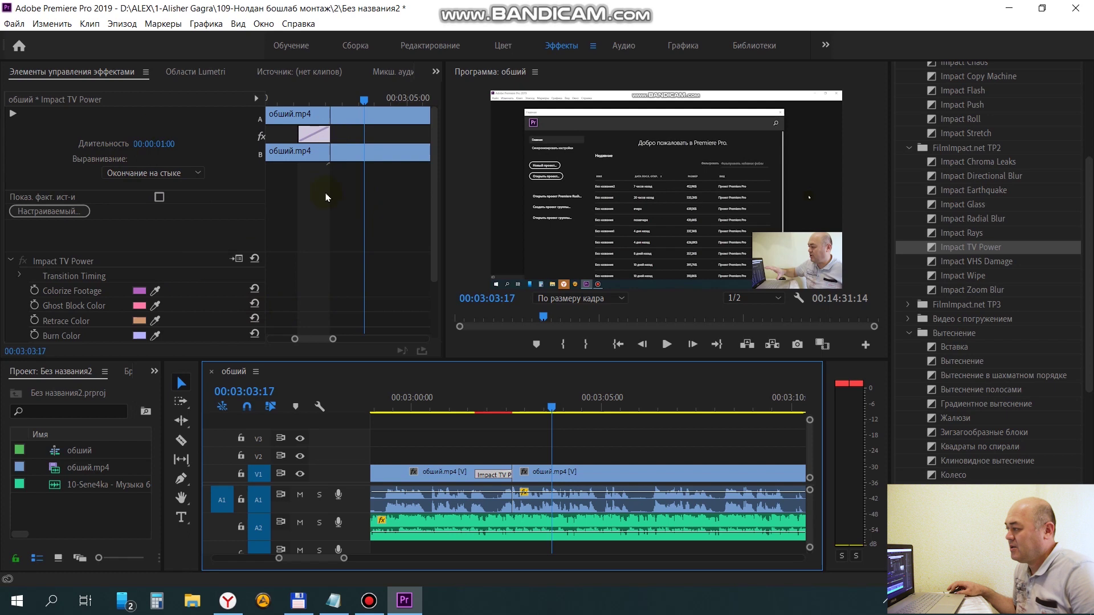
pyautogui.click(285, 113)
pyautogui.moveTo(285, 113); pyautogui.dragTo(329, 112)
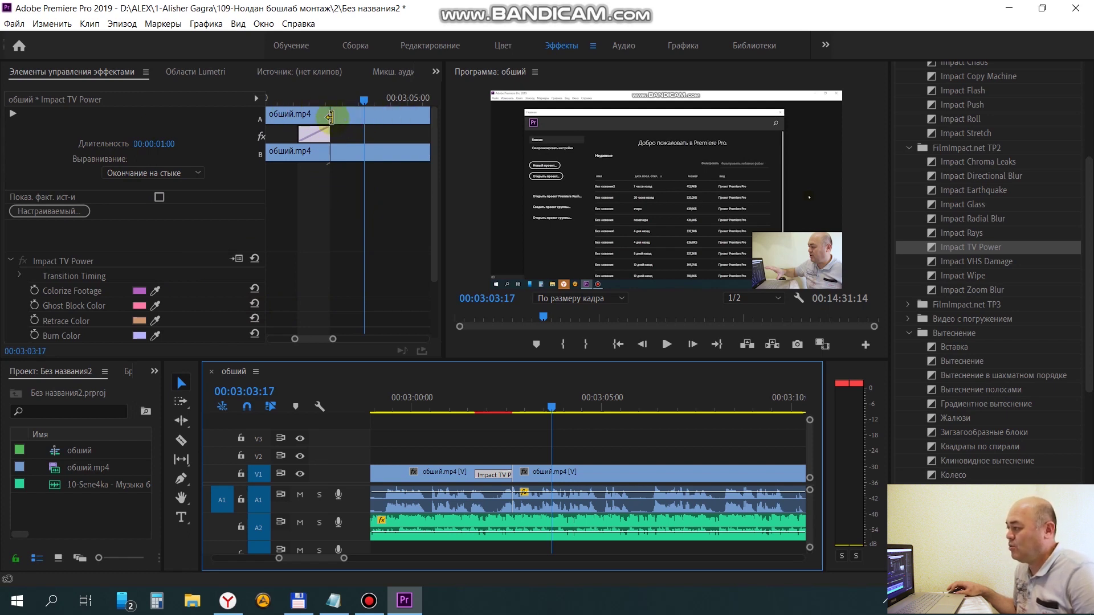
pyautogui.click(330, 160)
pyautogui.click(312, 138)
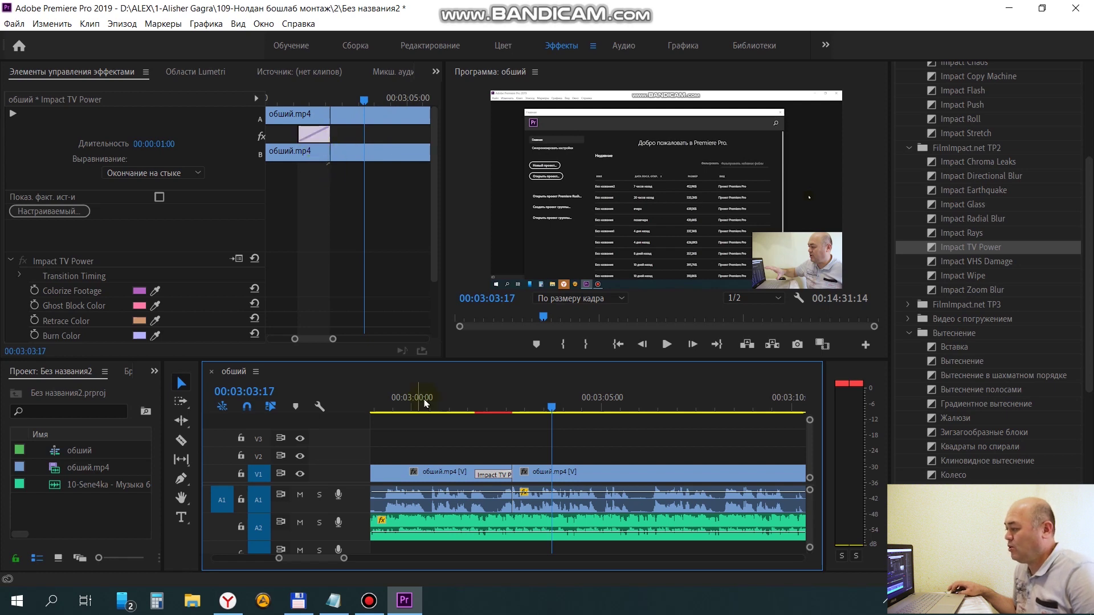
pyautogui.moveTo(311, 138); pyautogui.dragTo(315, 136)
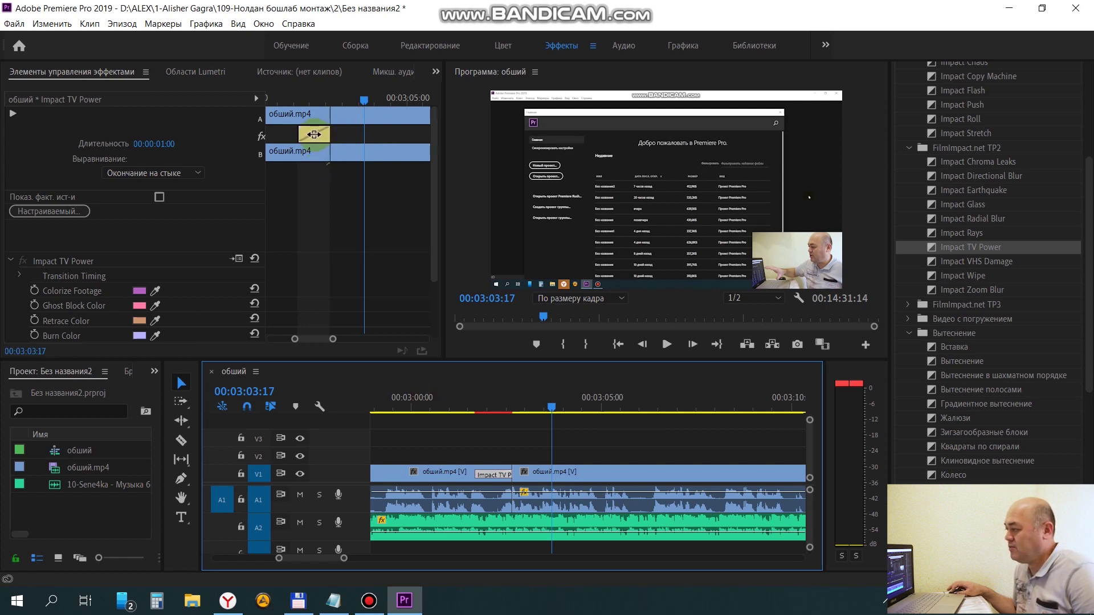
pyautogui.click(314, 134)
pyautogui.moveTo(314, 135); pyautogui.dragTo(330, 136)
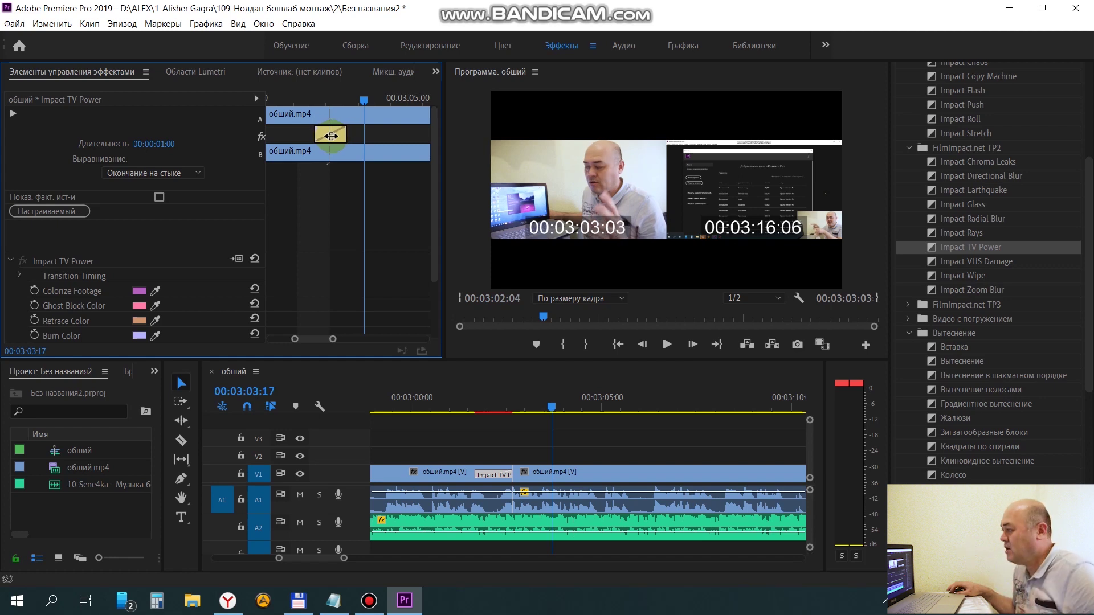
pyautogui.moveTo(330, 135); pyautogui.dragTo(350, 136)
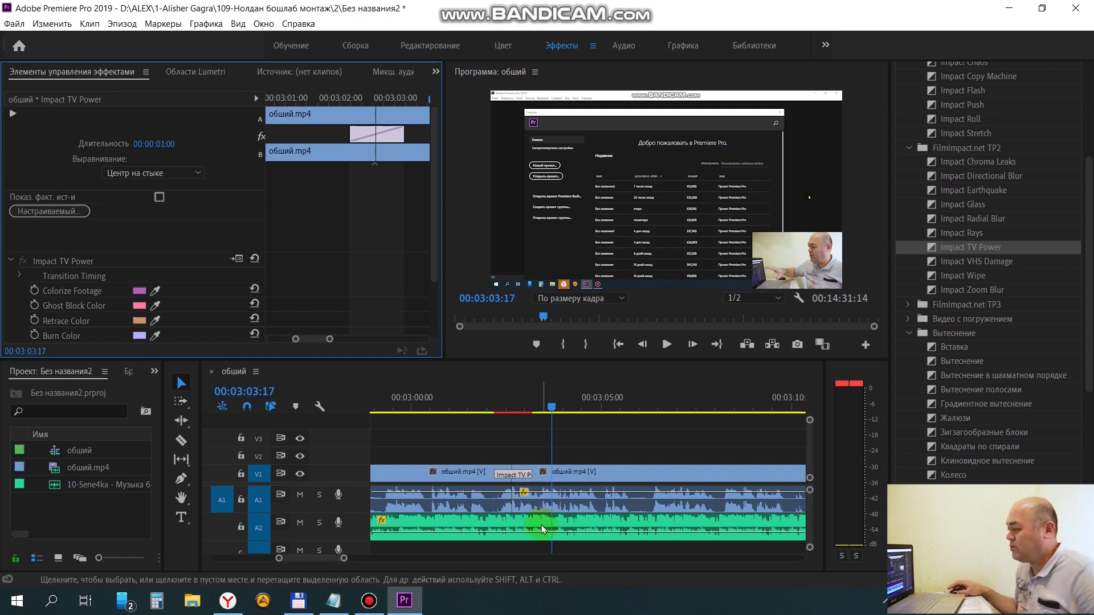
# - Split the V1 clip at 00:03:09:24 and delete the part after it
pyautogui.click(686, 462)
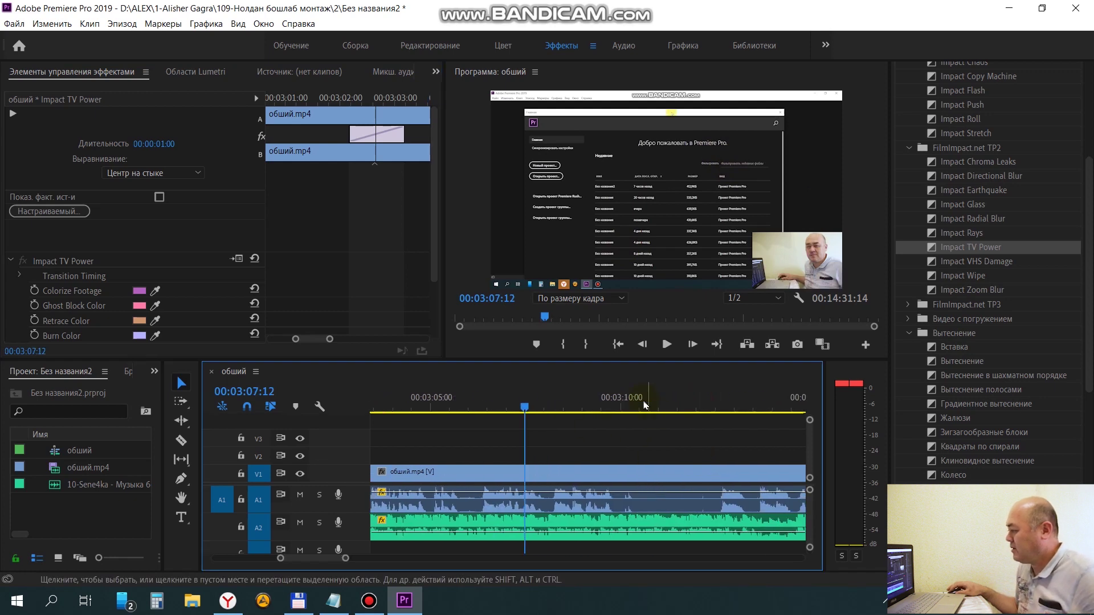
pyautogui.click(581, 406)
pyautogui.click(631, 406)
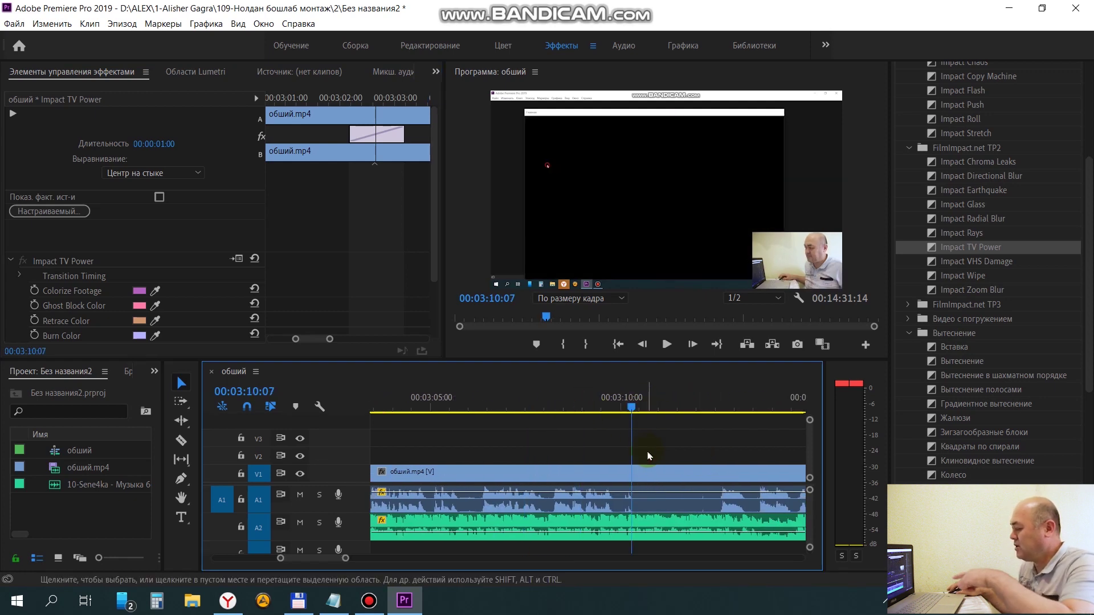
pyautogui.click(620, 405)
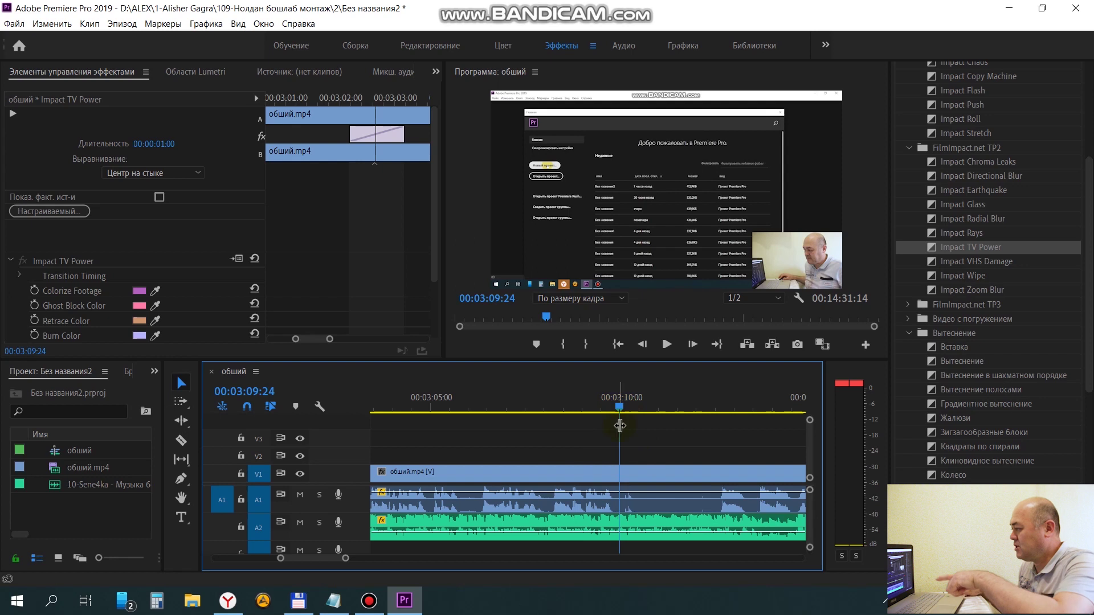
pyautogui.press('c')
pyautogui.click(622, 473)
pyautogui.press('v')
pyautogui.click(628, 474)
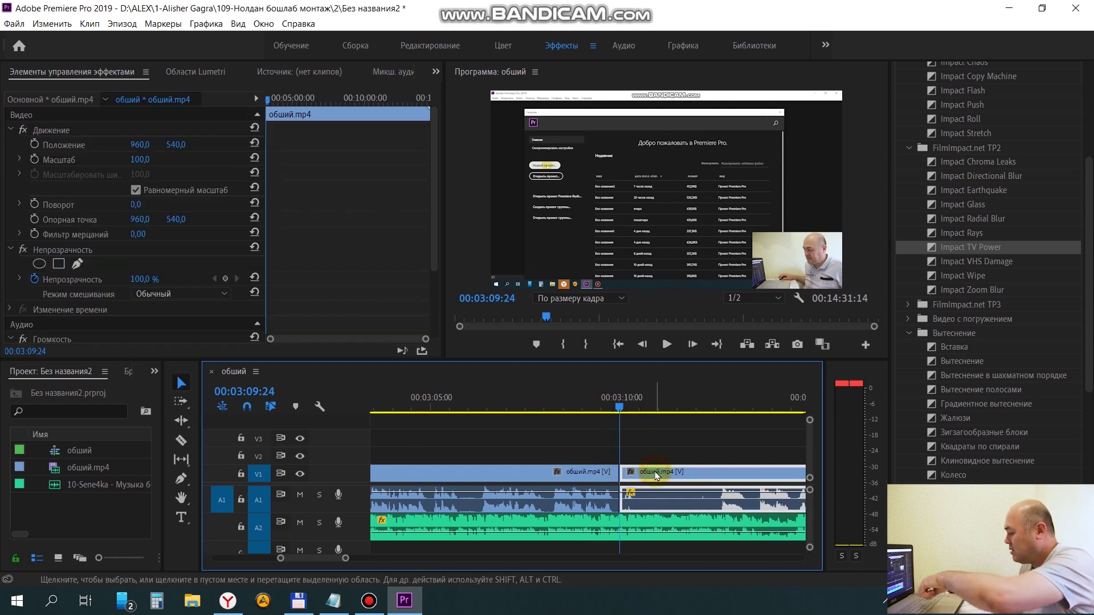
pyautogui.press('Delete')
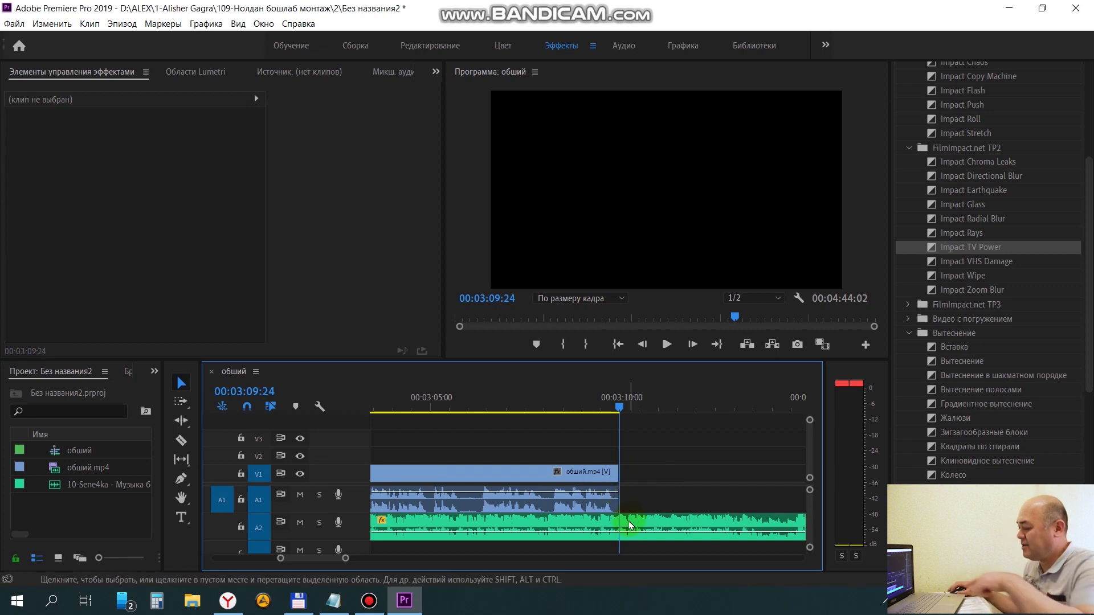
# - Cut the A2 music at 00:03:09:24, delete its tail, and collapse the FilmImpact.net TP2 and Вытеснение folders
pyautogui.press('c')
pyautogui.click(621, 525)
pyautogui.press('v')
pyautogui.click(633, 525)
pyautogui.press('Delete')
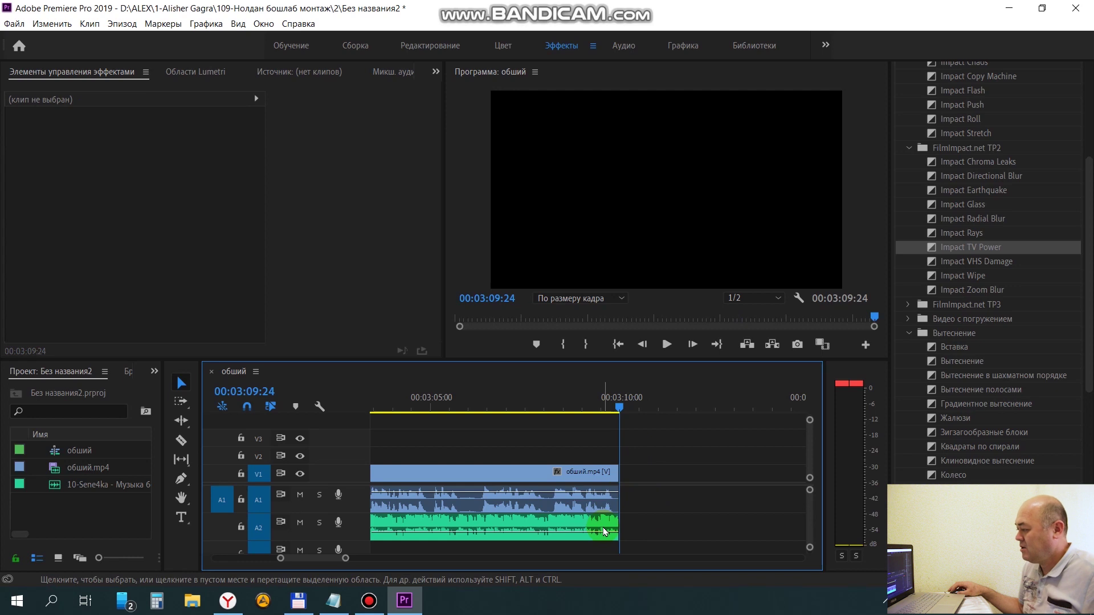
pyautogui.click(908, 147)
pyautogui.click(907, 191)
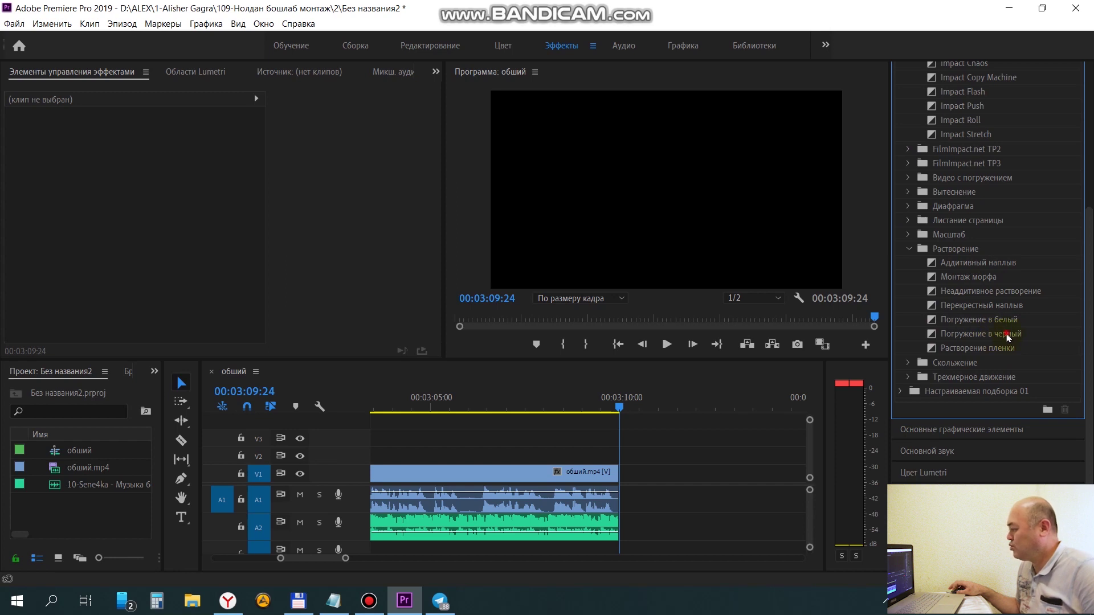
# - Add a Погружение в черный fade at the V1 clip's end and preview it from 00:03:06:01
pyautogui.moveTo(1006, 337); pyautogui.dragTo(1000, 343)
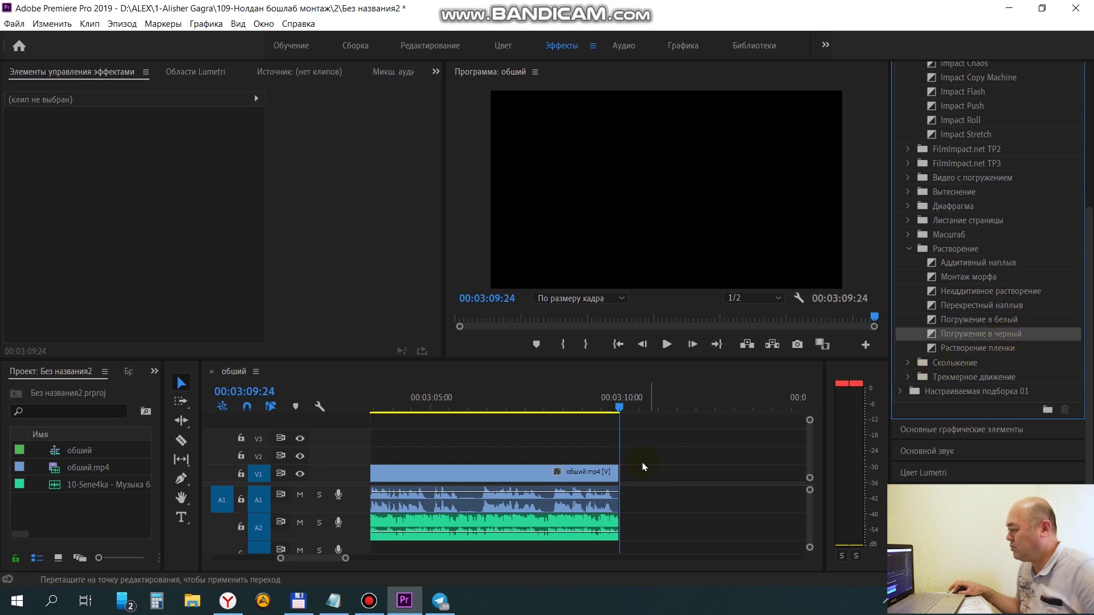
pyautogui.moveTo(610, 473); pyautogui.dragTo(607, 478)
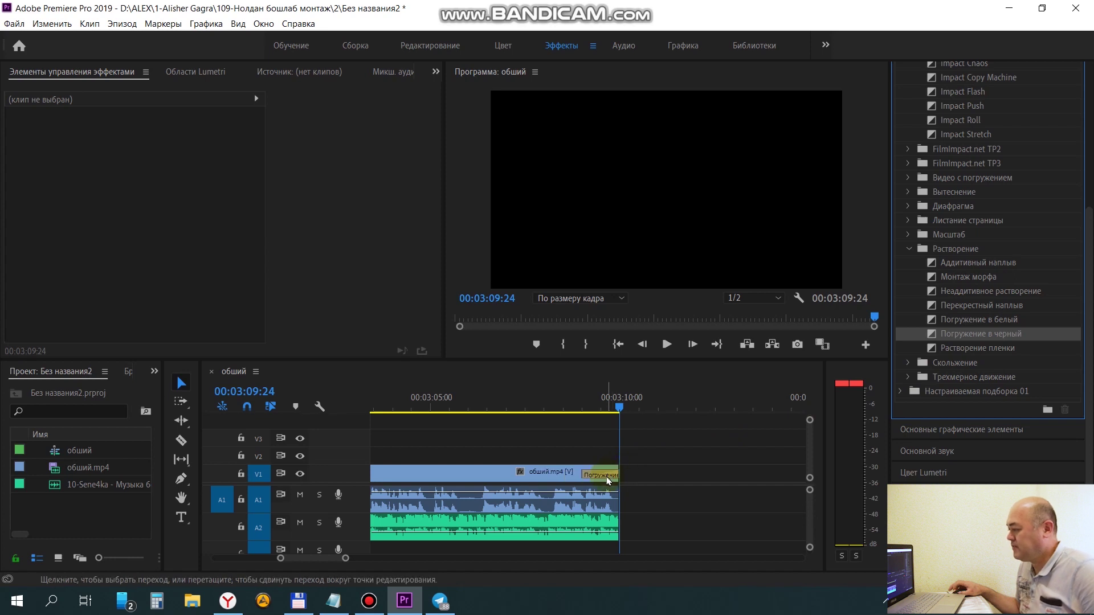
pyautogui.click(598, 474)
pyautogui.scroll(2, 582, 447)
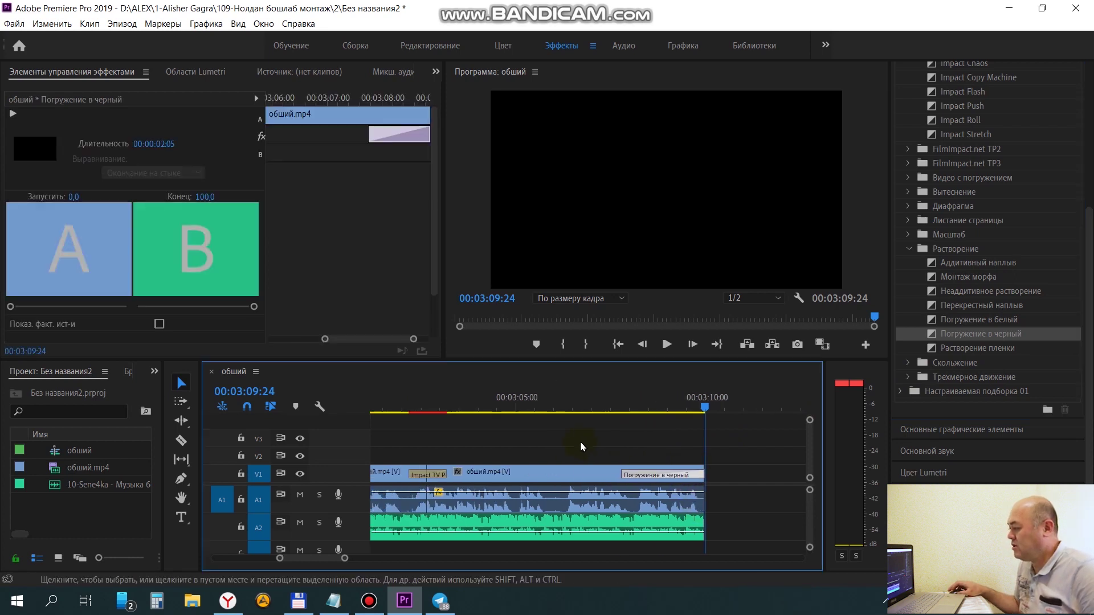
pyautogui.click(557, 407)
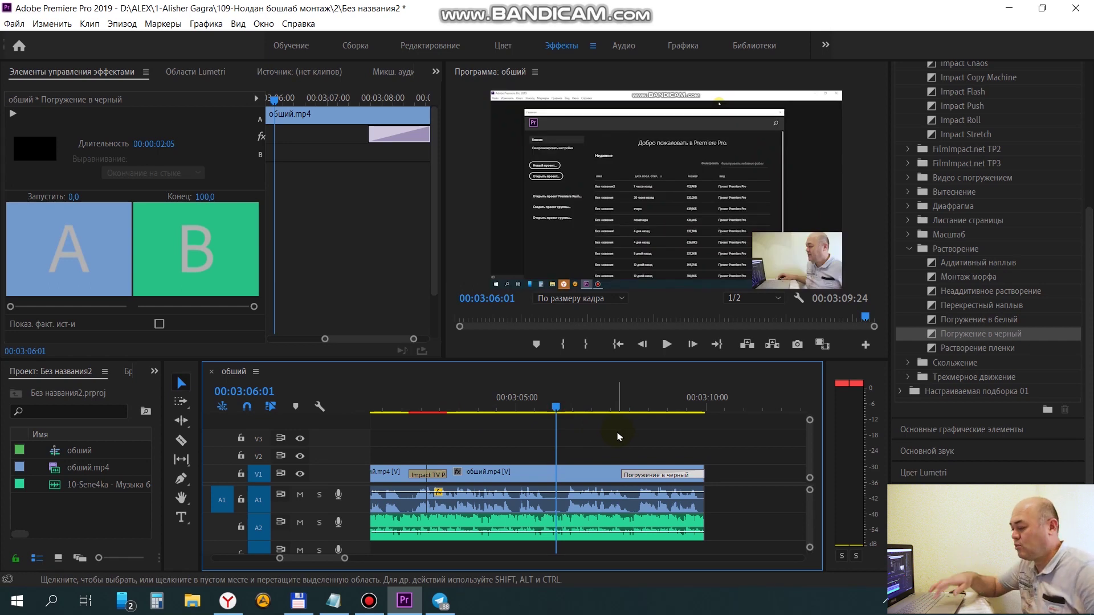
pyautogui.press('space')
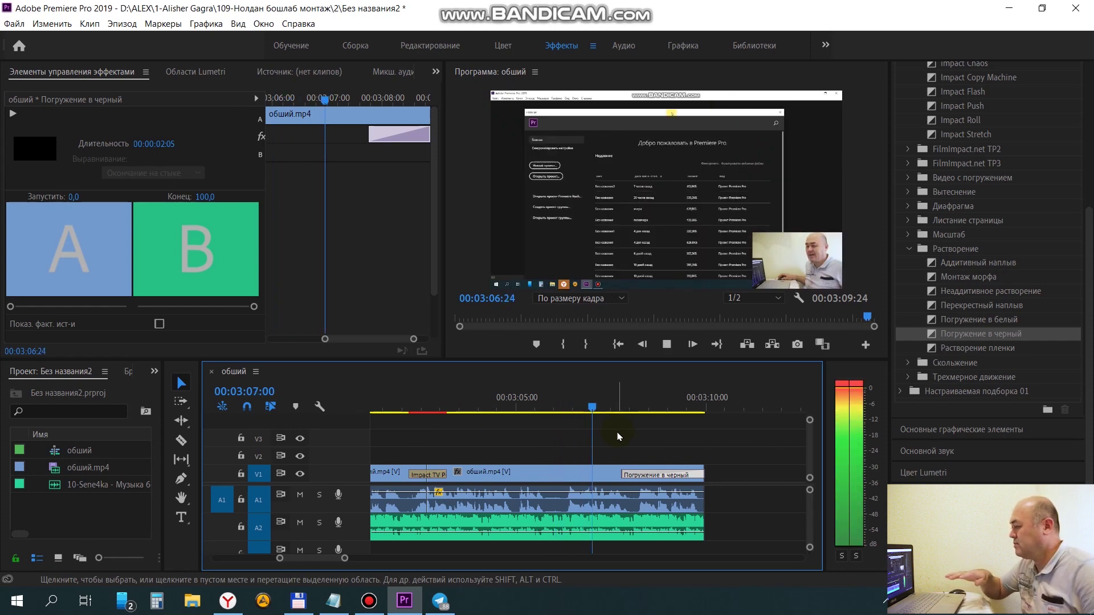